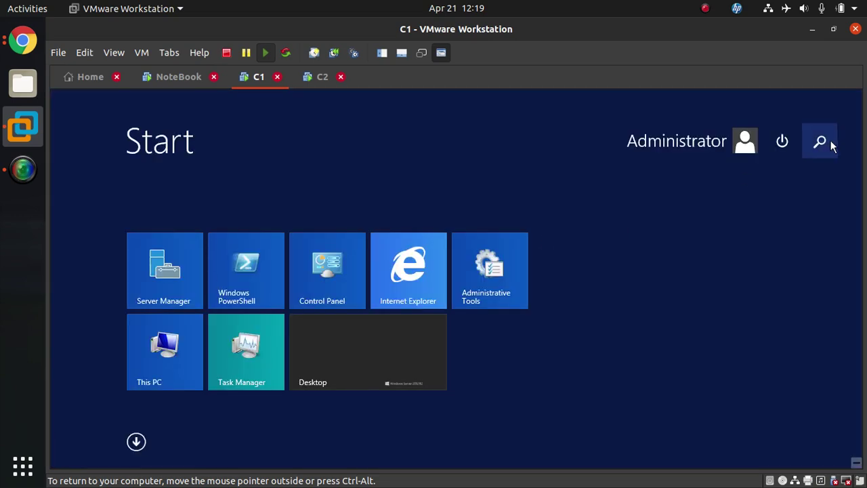
# Launch Active Directory Users and Computers on C1 by searching for dsa.msc
pyautogui.click(830, 140)
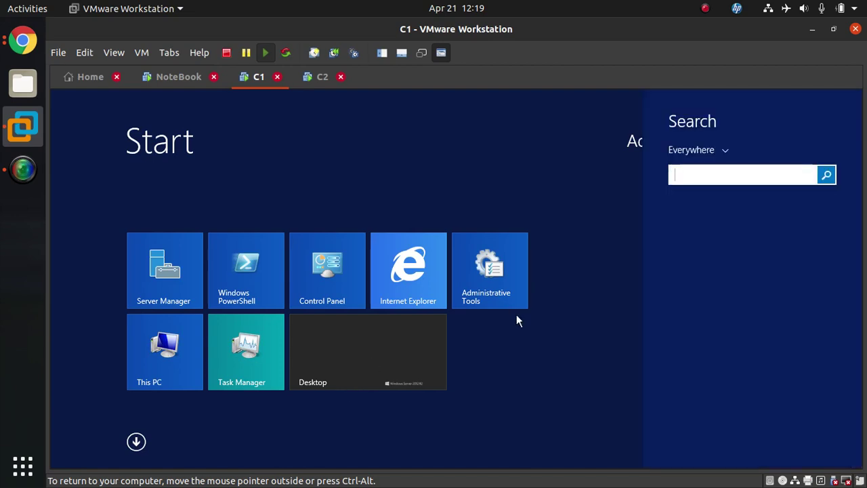
pyautogui.write('dsa.msc')
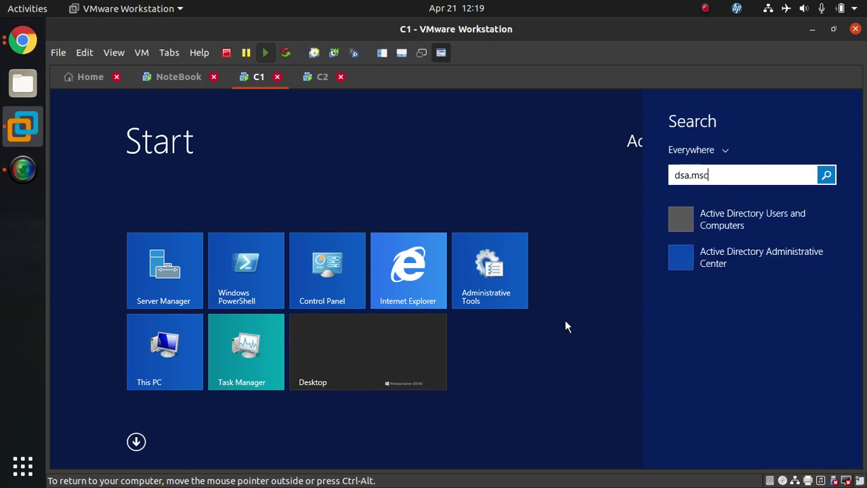
pyautogui.press('Return')
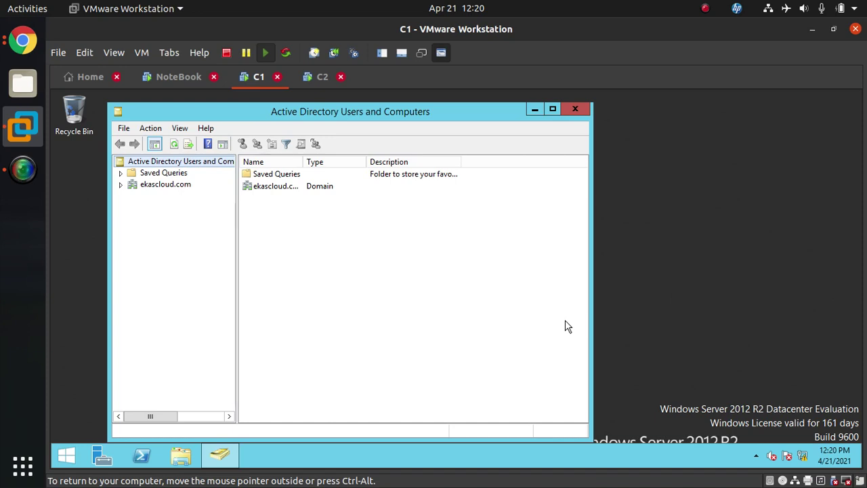
# Browse ekascloud.com's Users, Computers, Builtin and Domain Controllers, confirming only SERVER1, then switch to C2
pyautogui.click(120, 184)
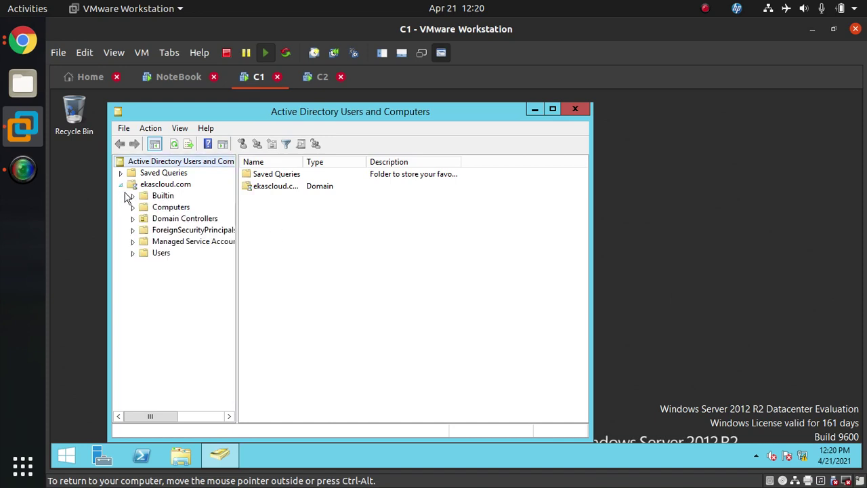
pyautogui.click(133, 254)
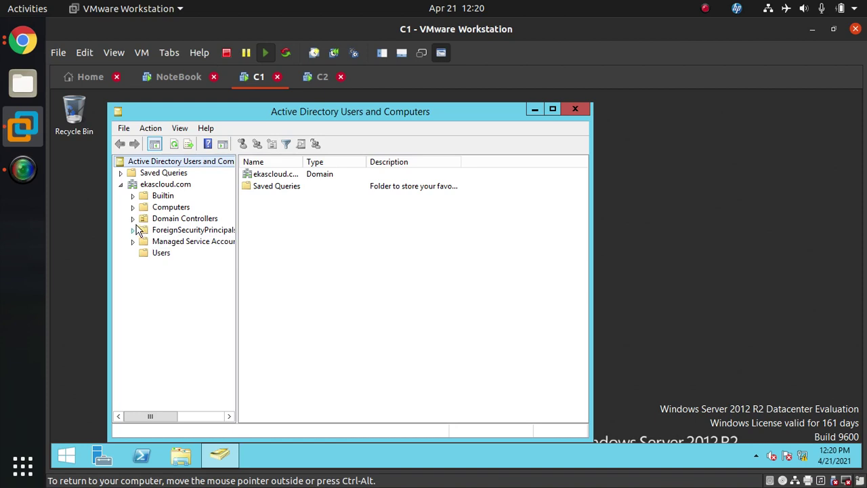
pyautogui.click(160, 219)
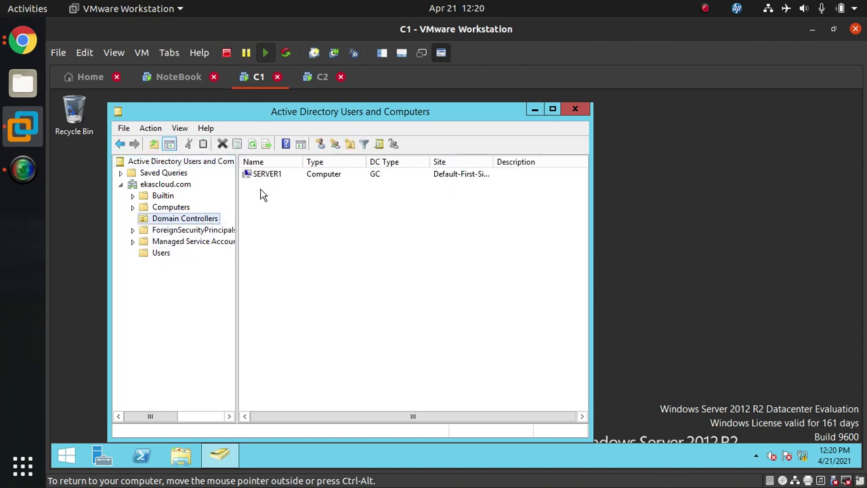
pyautogui.click(165, 210)
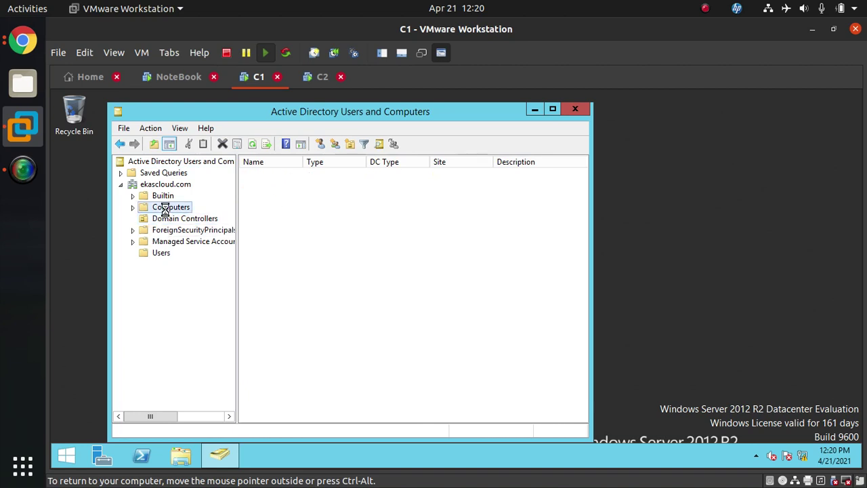
pyautogui.click(189, 196)
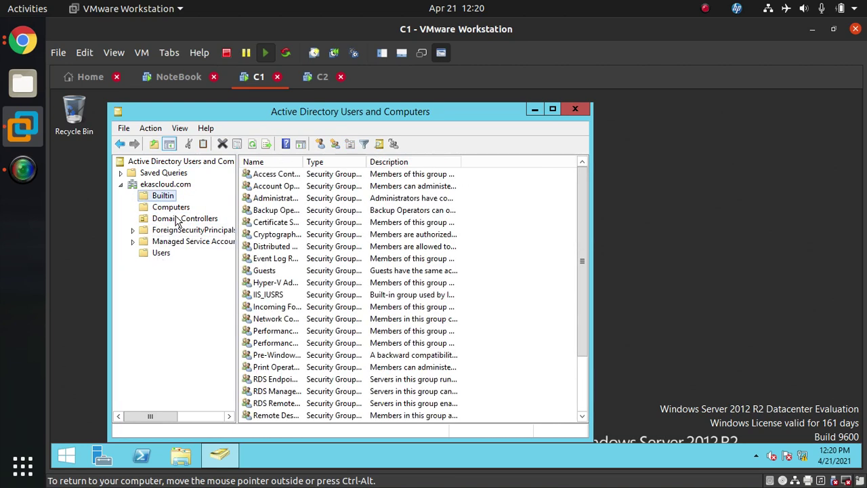
pyautogui.click(177, 221)
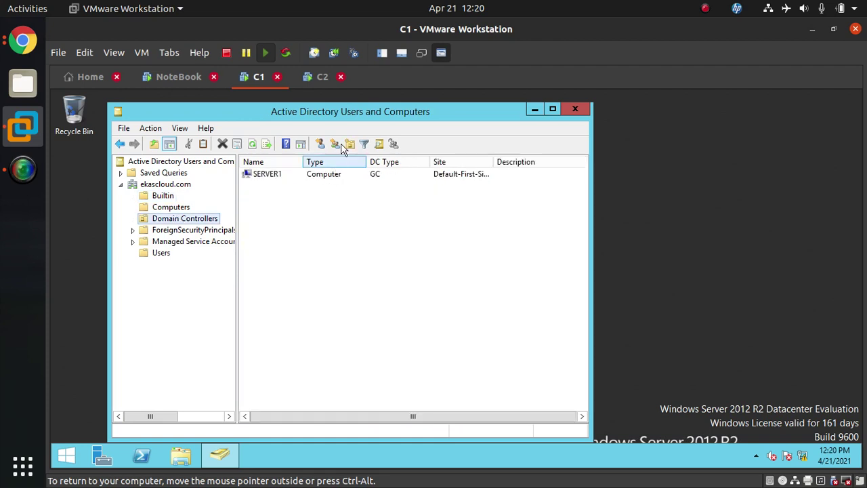
pyautogui.click(322, 80)
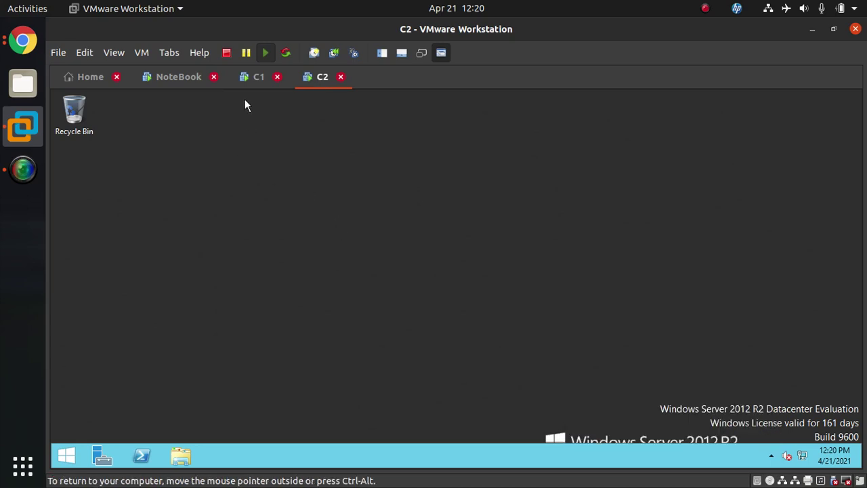
# Go to the NoteBook machine and scroll through the ekascloud.com India/US/UK site diagram
pyautogui.click(247, 80)
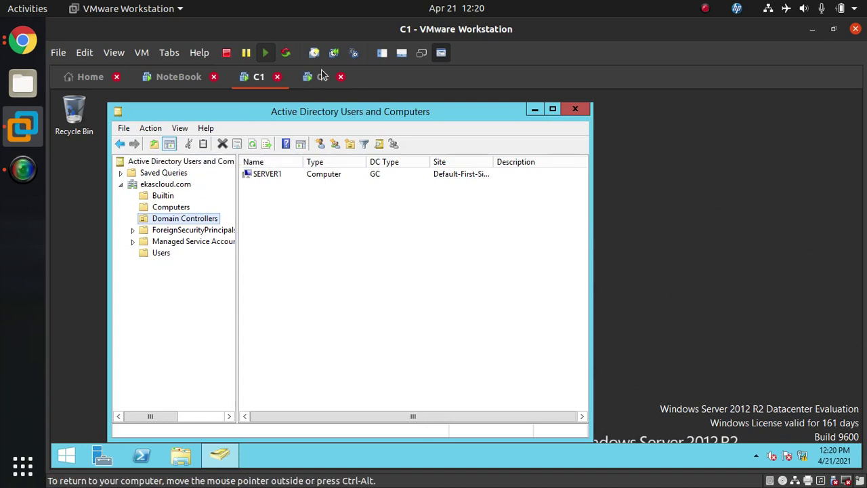
pyautogui.click(167, 80)
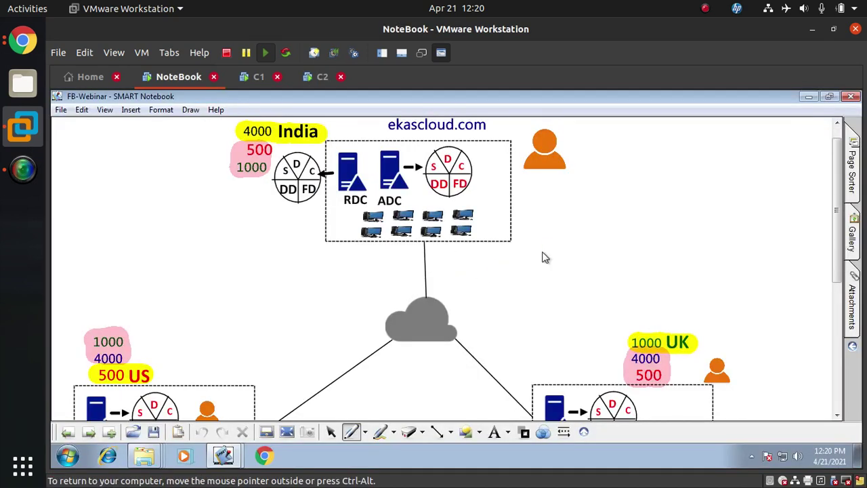
pyautogui.scroll(-3, 543, 256)
pyautogui.scroll(3, 544, 256)
# On C2, open a command prompt and run ncpa.cpl to show Network Connections
pyautogui.click(323, 76)
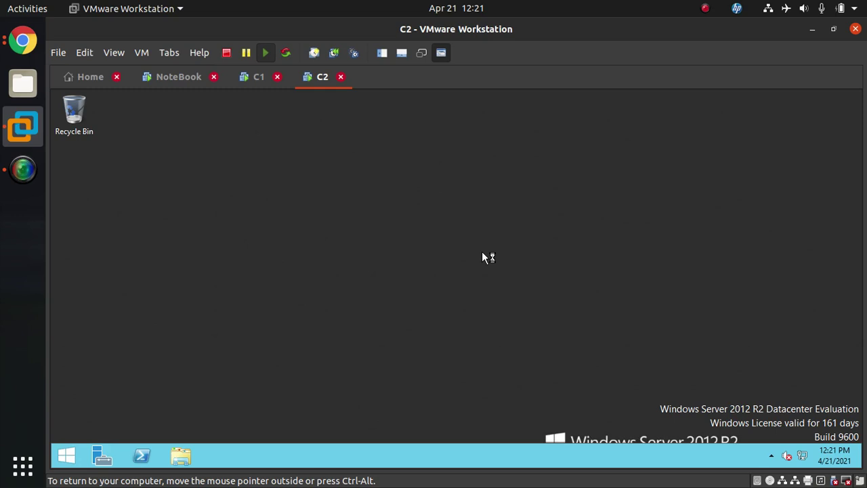
pyautogui.press('super+r')
pyautogui.write('cmd')
pyautogui.press('Return')
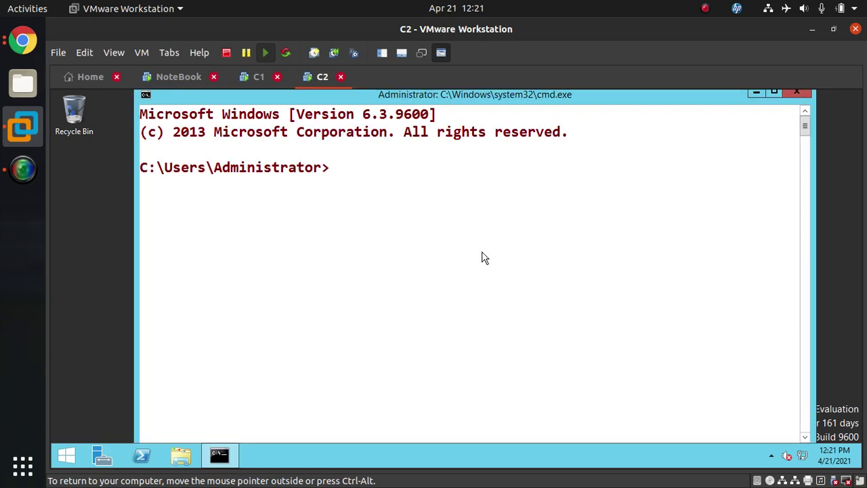
pyautogui.write('ncpa.cpl')
pyautogui.press('Return')
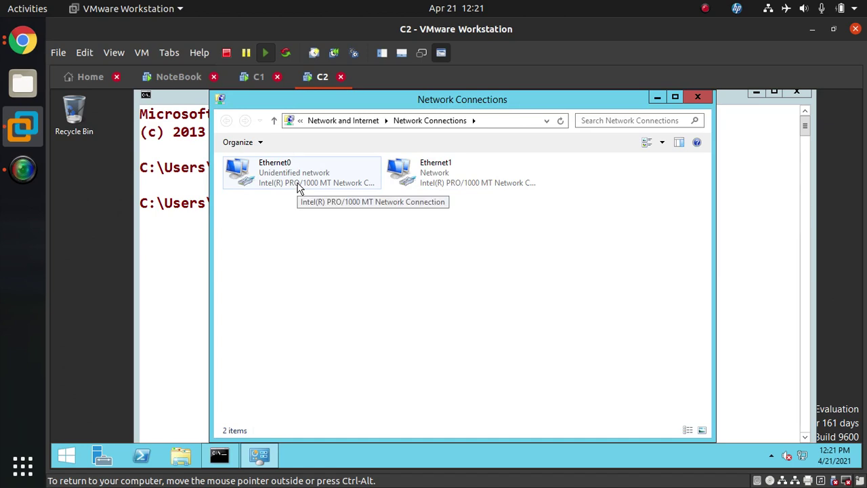
# Set Ethernet0's IPv4 DNS servers to 172.30.0.20 and 172.30.0.10, save, and close Network Connections
pyautogui.rightClick(300, 188)
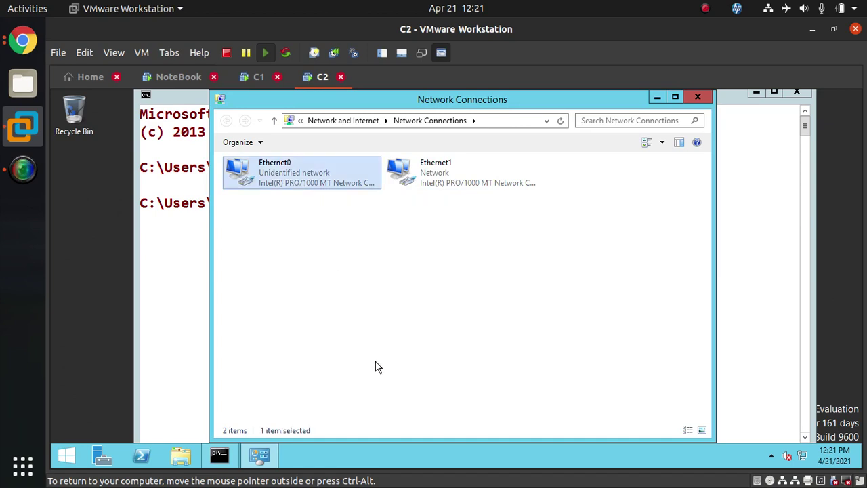
pyautogui.click(378, 297)
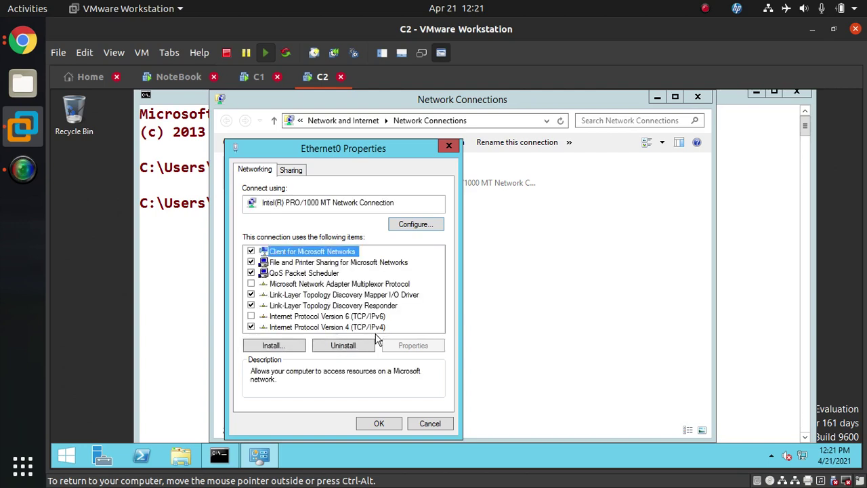
pyautogui.doubleClick(381, 326)
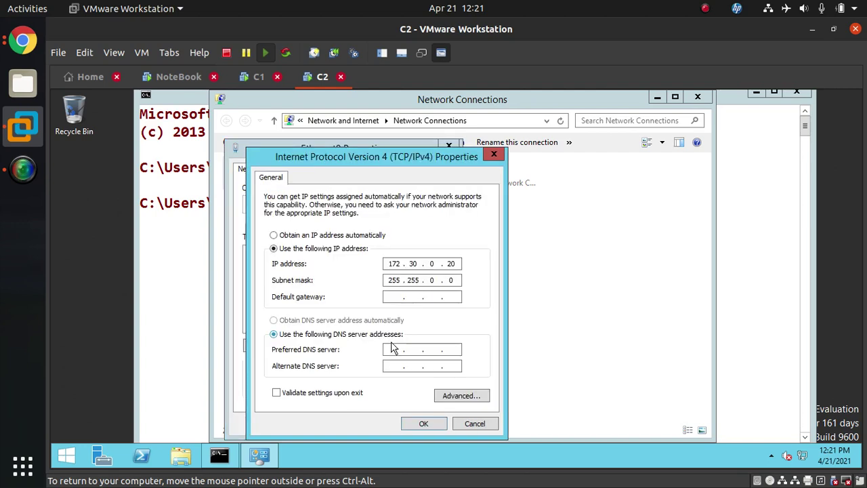
pyautogui.click(394, 347)
pyautogui.write('17')
pyautogui.write('2 . 30 . ')
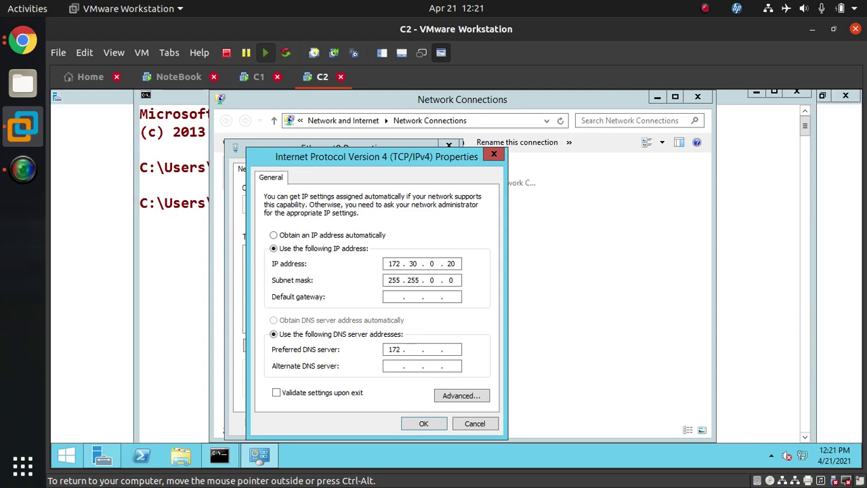
pyautogui.write('0 . ')
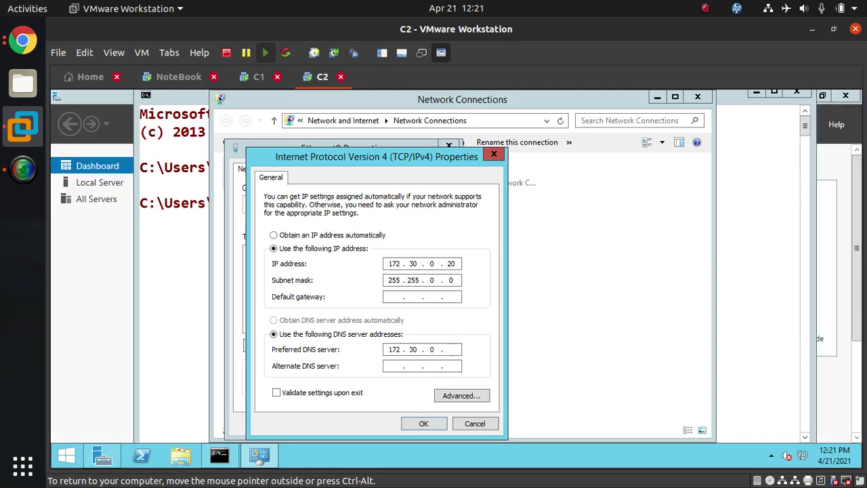
pyautogui.write('20')
pyautogui.click(394, 366)
pyautogui.write('172.0.0')
pyautogui.press('BackSpace')
pyautogui.press('BackSpace')
pyautogui.write('030.010')
pyautogui.click(433, 432)
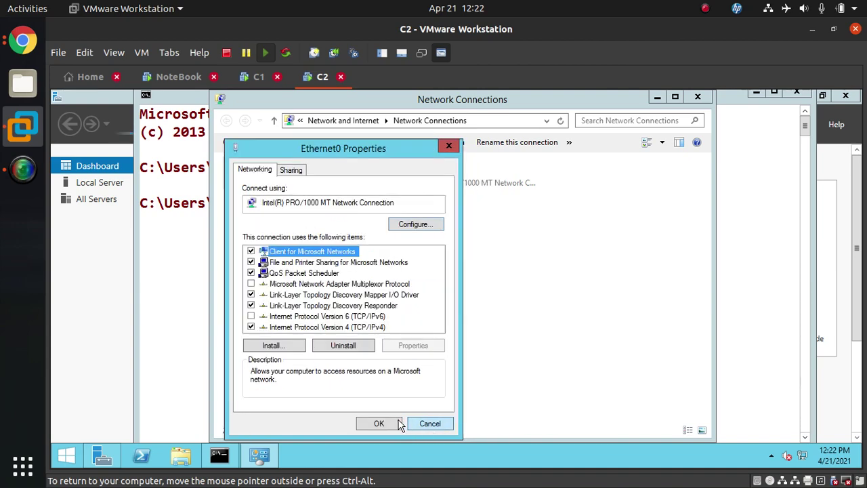
pyautogui.click(384, 426)
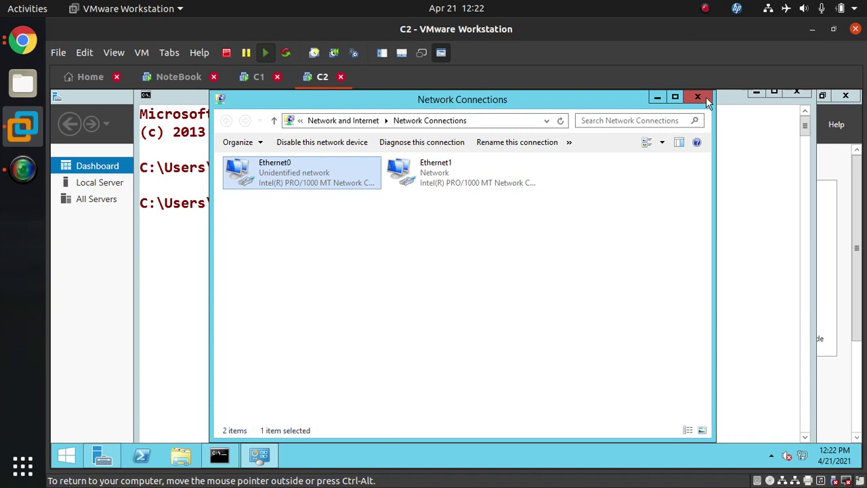
pyautogui.click(697, 96)
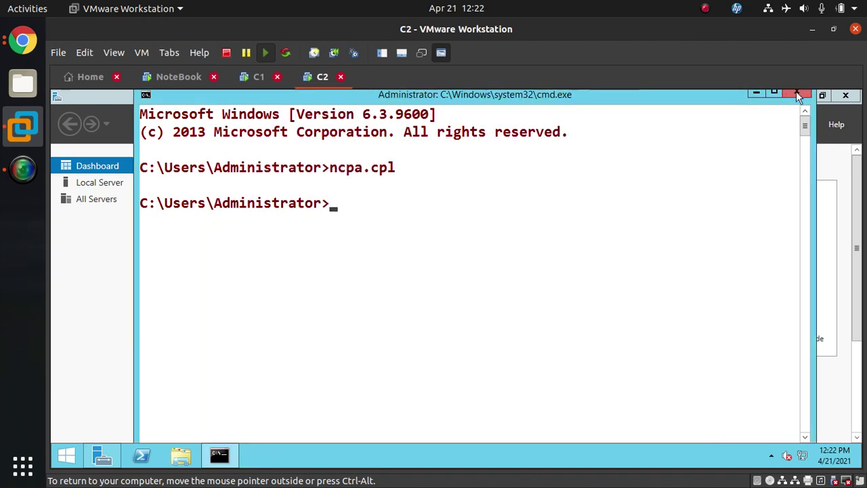
# Close the command prompt and start the Add Roles and Features wizard with role-based installation on this server
pyautogui.click(795, 94)
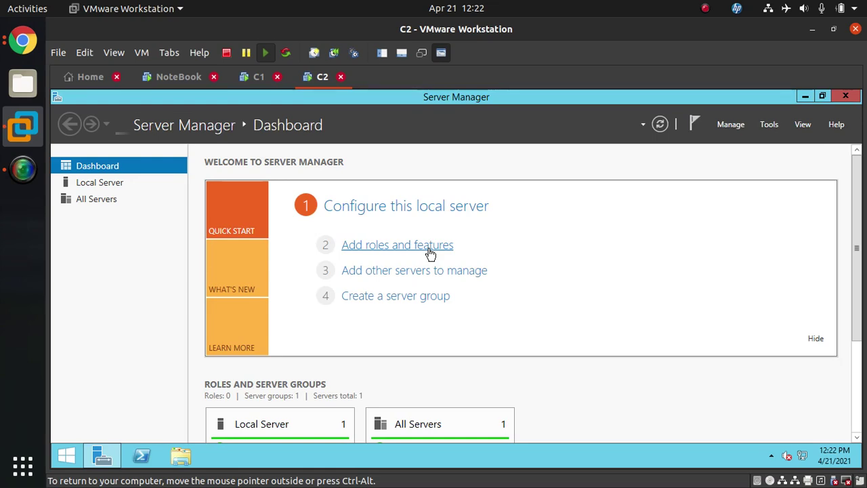
pyautogui.click(429, 252)
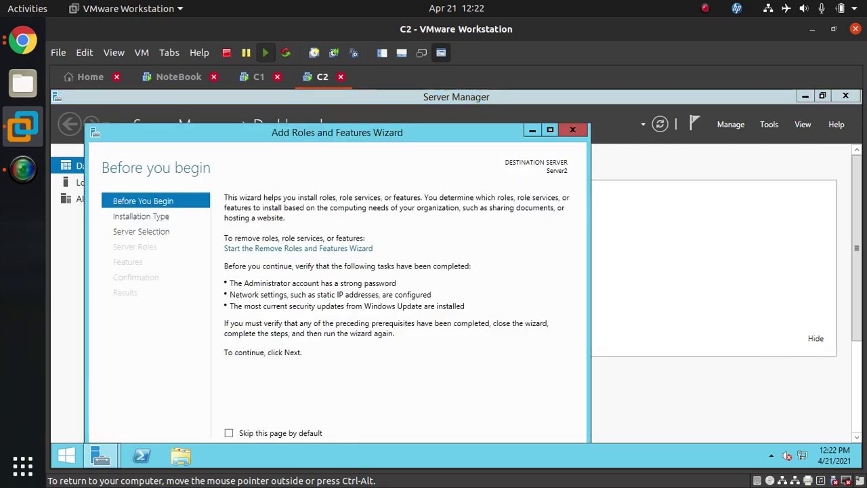
pyautogui.moveTo(390, 136); pyautogui.dragTo(455, 111)
pyautogui.click(500, 441)
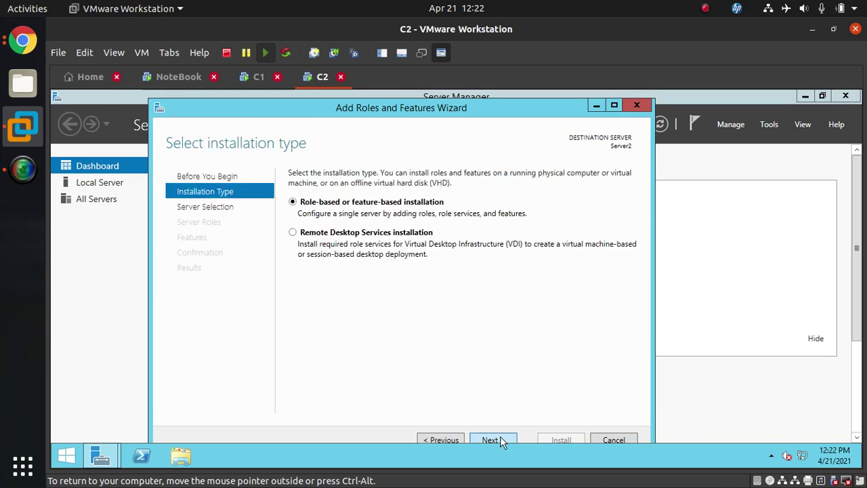
pyautogui.click(499, 440)
pyautogui.click(499, 441)
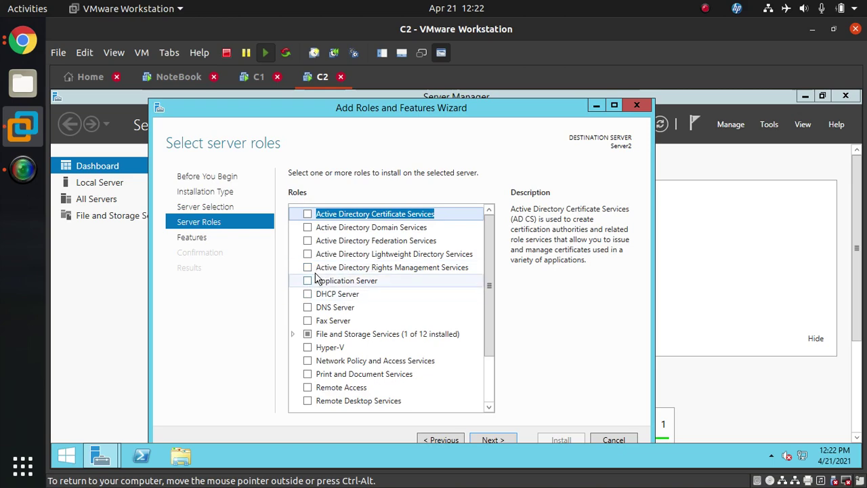
# Select Active Directory Domain Services and DNS Server with their required features and install them
pyautogui.click(308, 228)
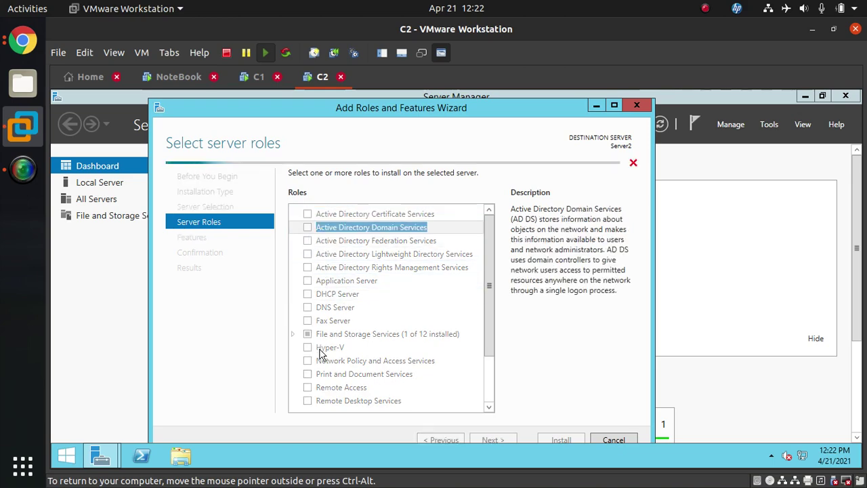
pyautogui.click(427, 395)
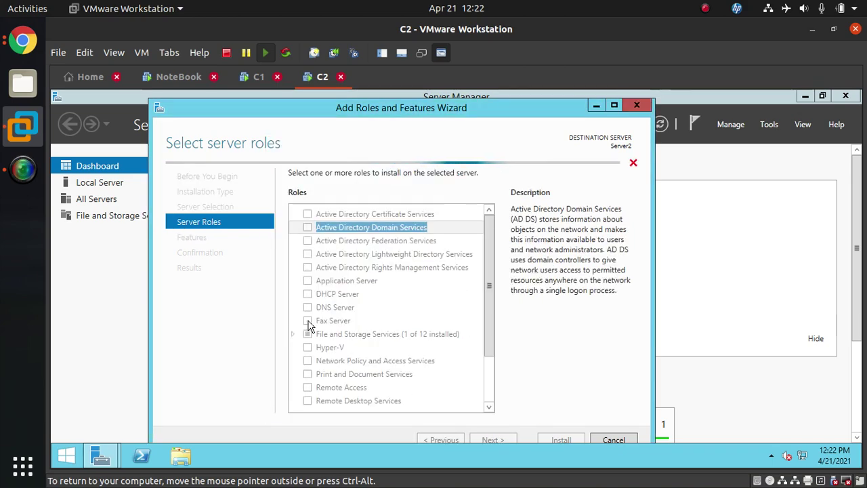
pyautogui.click(308, 307)
pyautogui.click(435, 383)
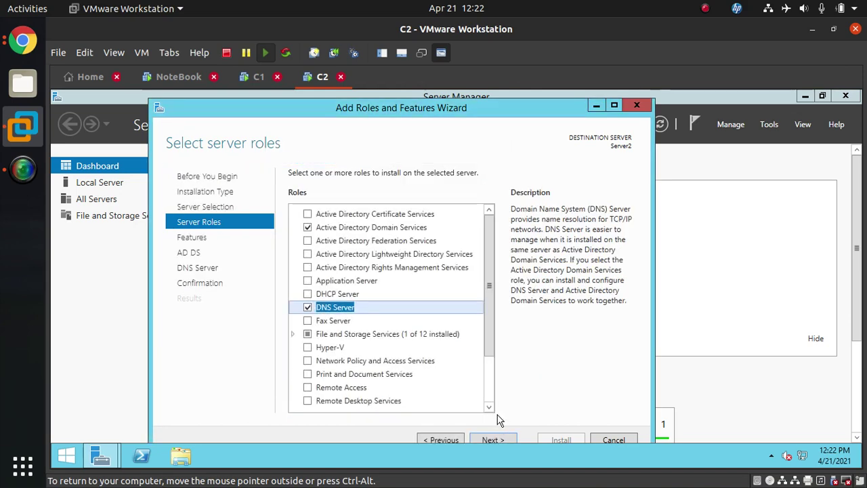
pyautogui.click(490, 440)
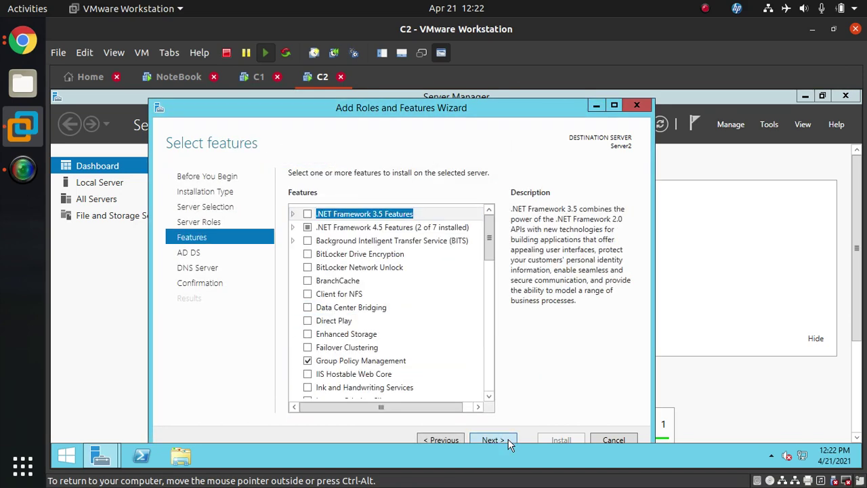
pyautogui.click(509, 441)
pyautogui.click(509, 442)
pyautogui.click(509, 442)
pyautogui.click(559, 441)
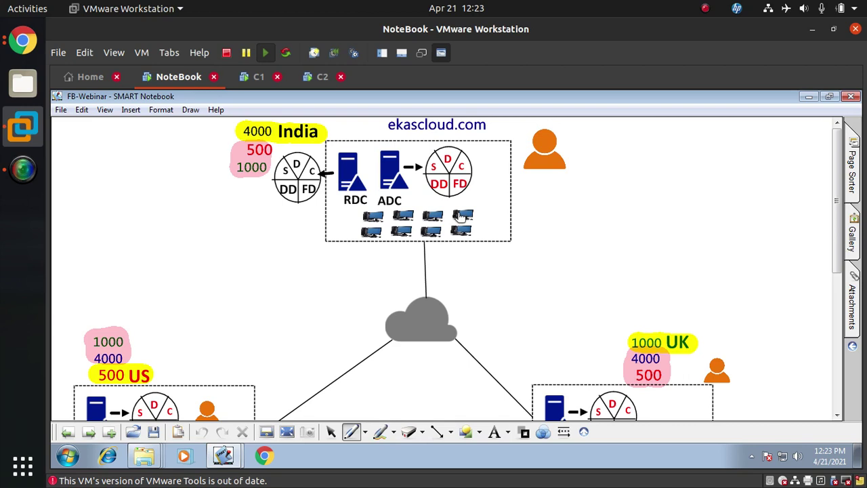
# Scroll the SMART Notebook diagram down to show the US and UK sites with their ADCs
pyautogui.scroll(-2, 467, 277)
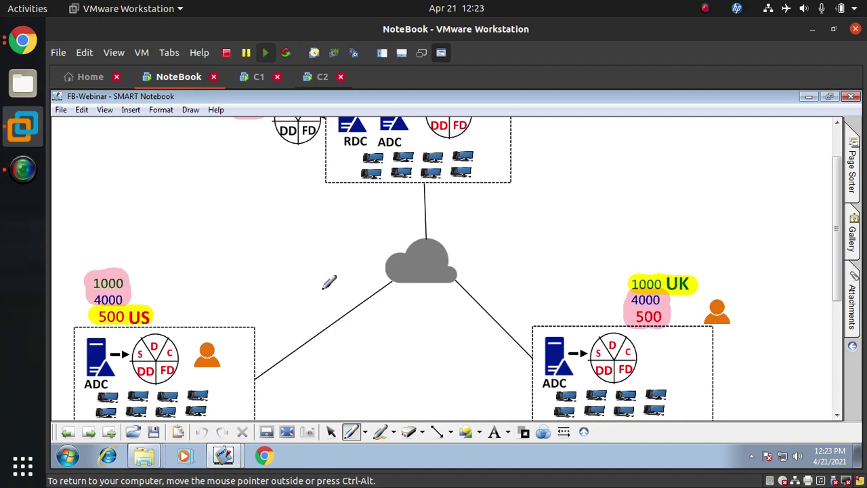
# On Server2, launch 'Promote this server to a domain controller' from the installation results
pyautogui.click(315, 77)
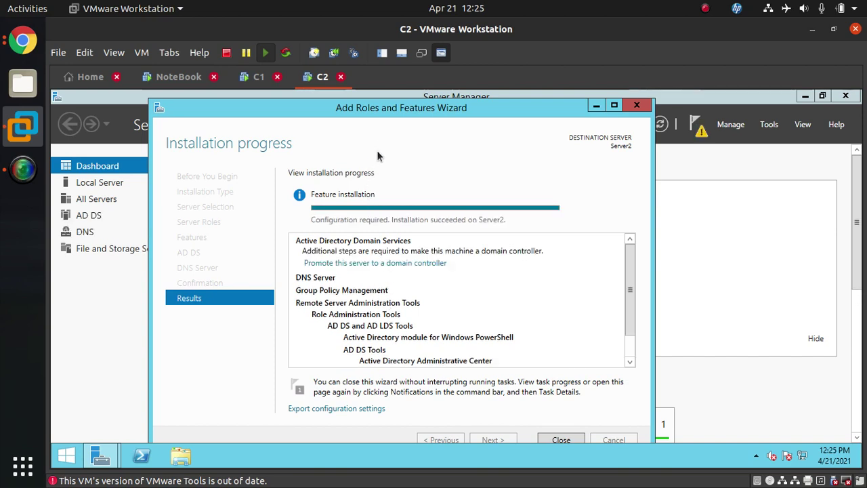
pyautogui.click(407, 268)
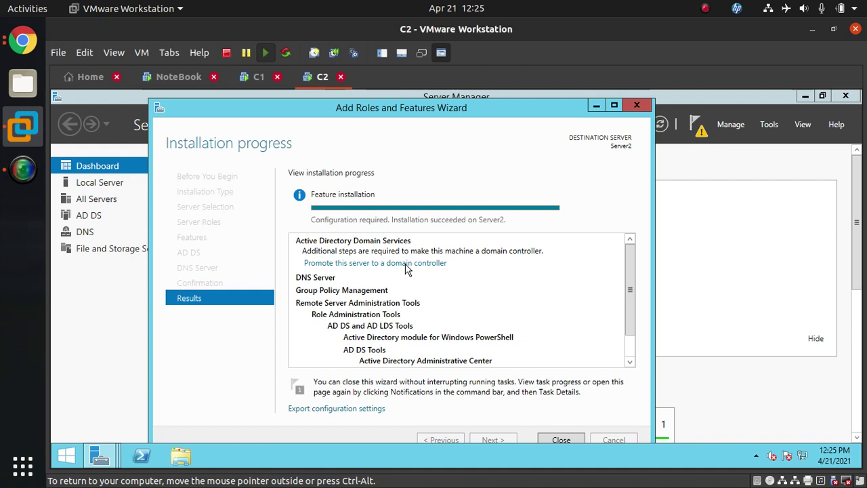
pyautogui.click(405, 264)
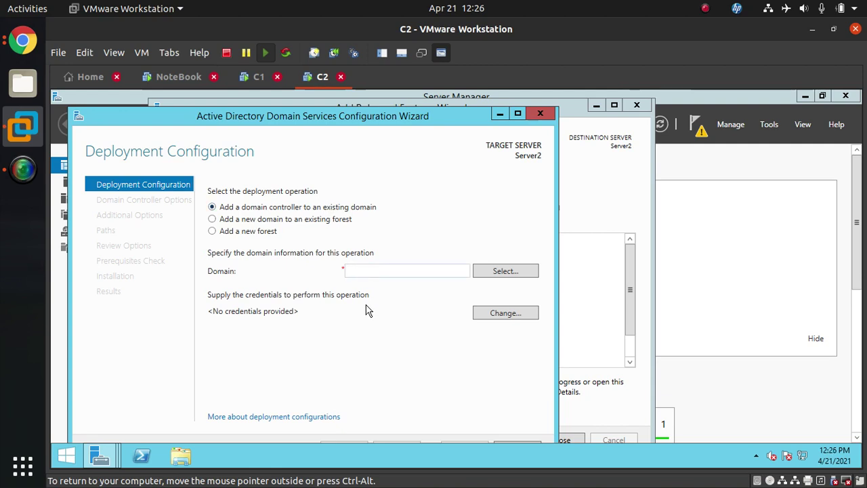
# Enter ekascloud.com as the existing domain and open the credentials prompt
pyautogui.write('e')
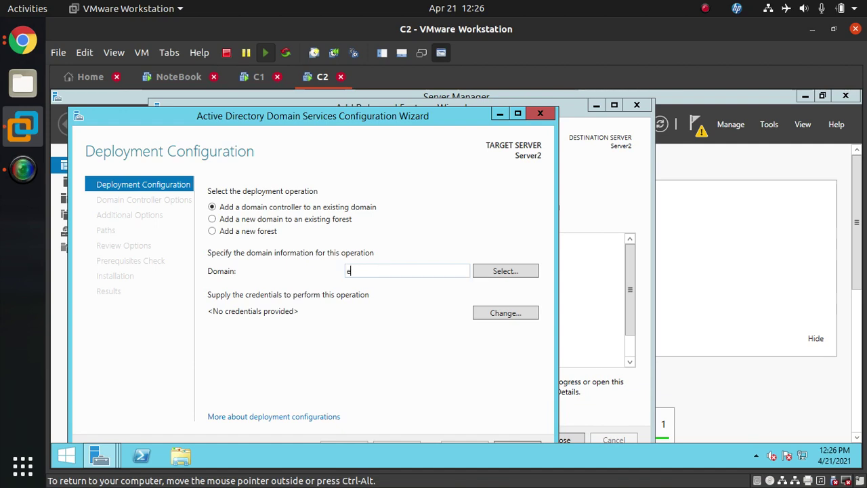
pyautogui.write('kascloud.com')
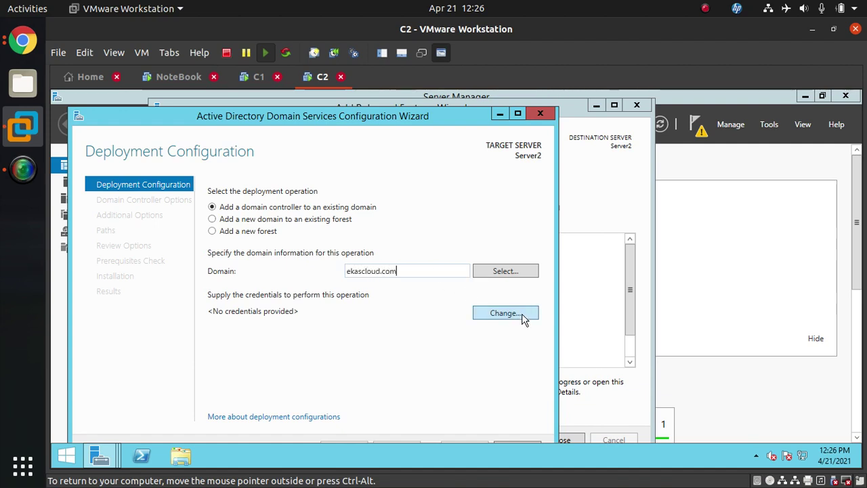
pyautogui.click(521, 317)
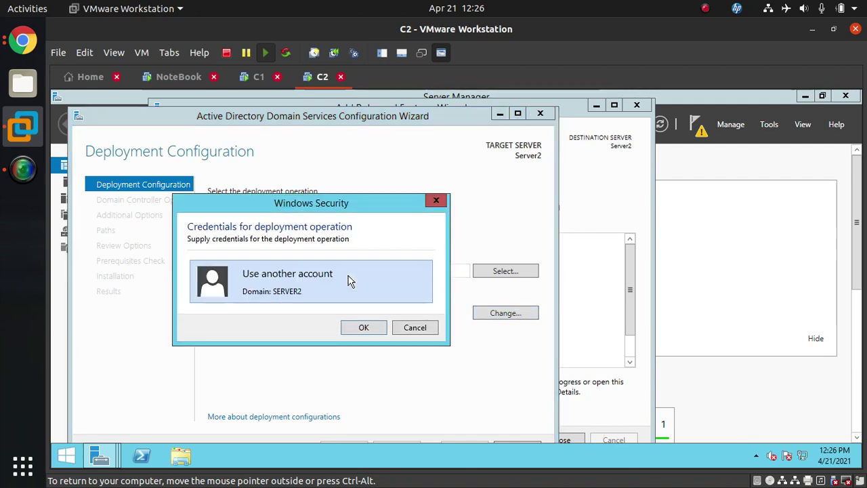
# Sign in as the ekascloud domain Administrator with its password and advance to Domain Controller Options
pyautogui.click(348, 281)
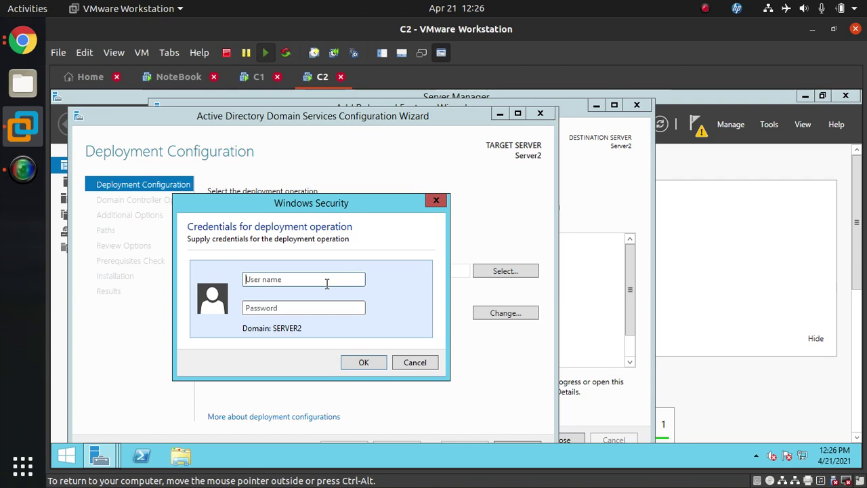
pyautogui.write('eka')
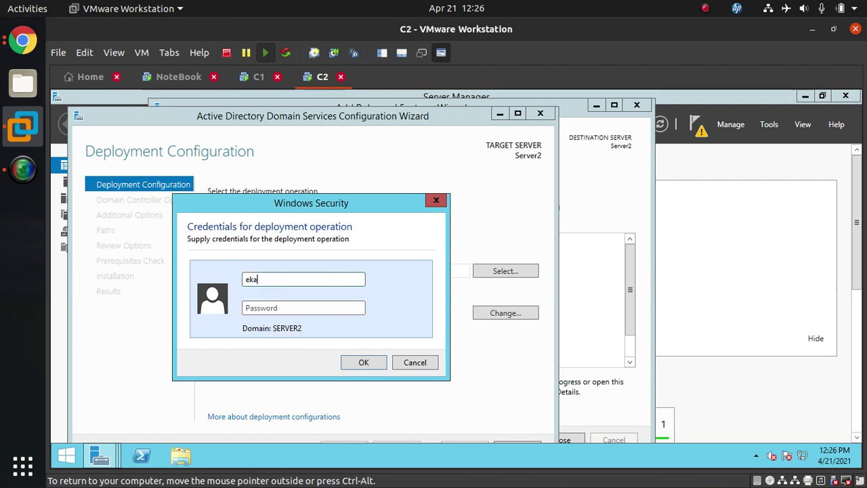
pyautogui.write('slcoun')
pyautogui.press('BackSpace')
pyautogui.press('BackSpace')
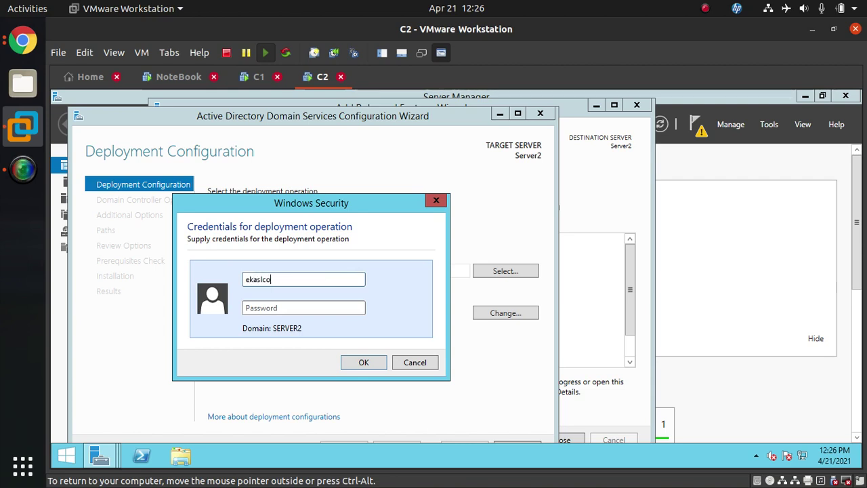
pyautogui.press('BackSpace')
pyautogui.press('BackSpace')
pyautogui.press('BackSpace')
pyautogui.write('\\Ad')
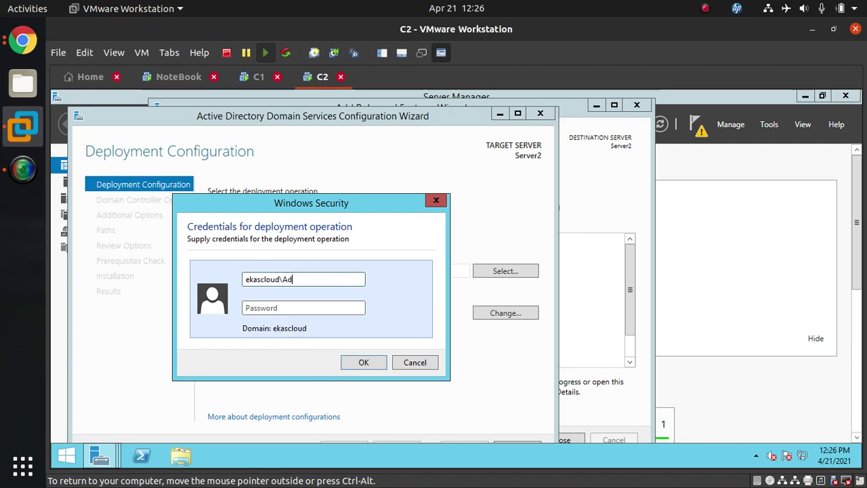
pyautogui.write('ministrator')
pyautogui.press('Tab')
pyautogui.write('P')
pyautogui.press('Return')
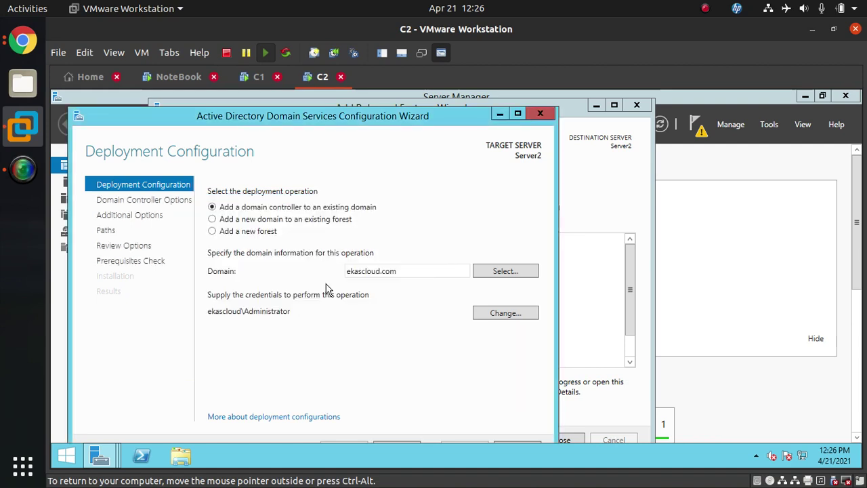
pyautogui.moveTo(309, 111); pyautogui.dragTo(307, 96)
pyautogui.click(394, 433)
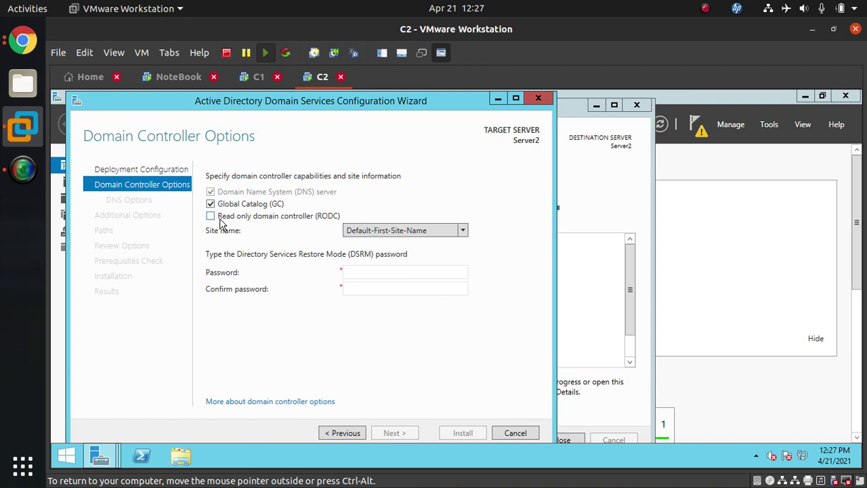
# Enter and confirm the DSRM password, keep Global Catalog on, and continue
pyautogui.click(441, 272)
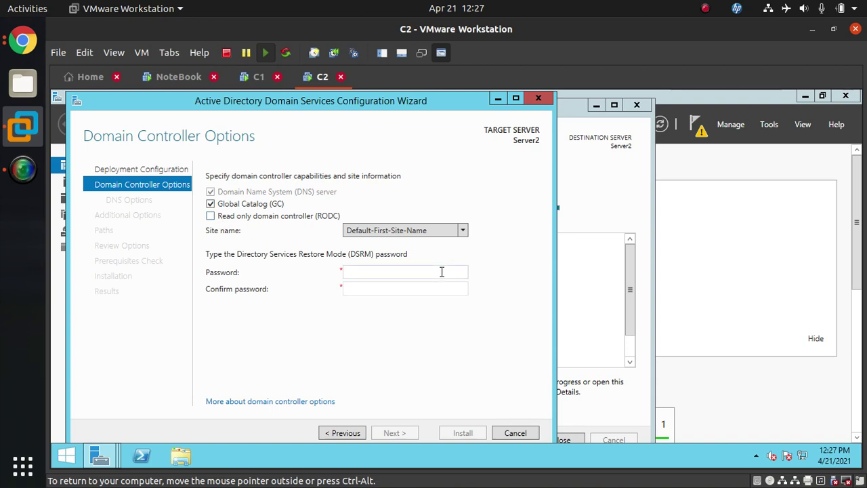
pyautogui.write('P@ssw0rd')
pyautogui.press('Tab')
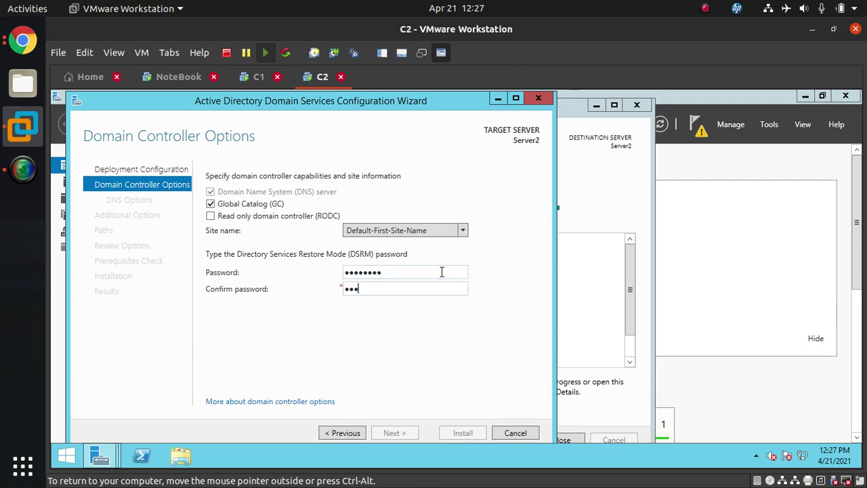
pyautogui.write('P@ssw0rd')
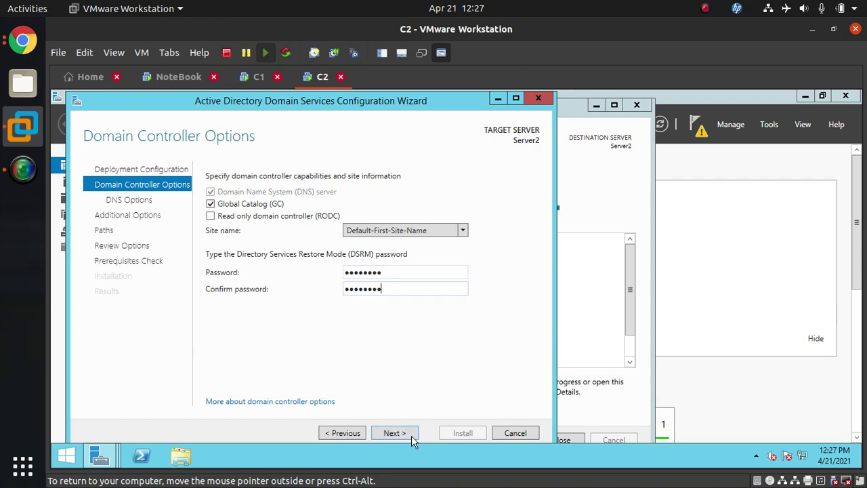
pyautogui.click(411, 435)
# On Additional Options, try Server1.ekascloud.com as Replicate from, then revert to Any domain controller
pyautogui.click(411, 435)
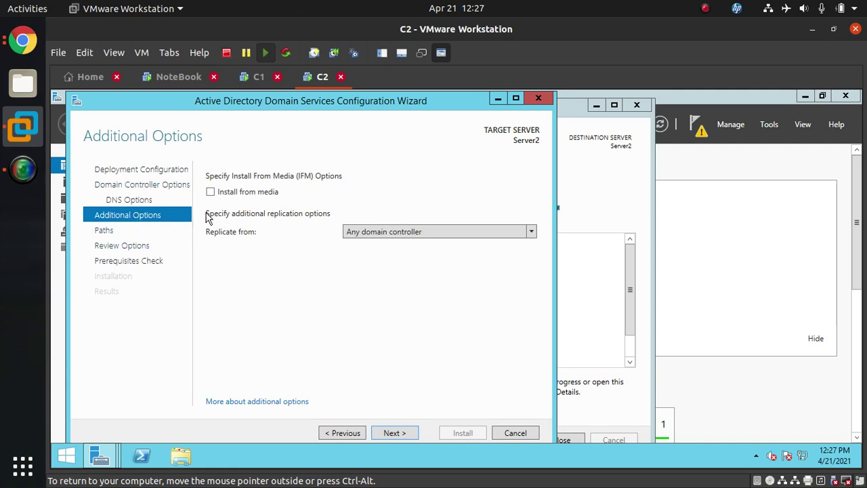
pyautogui.click(370, 232)
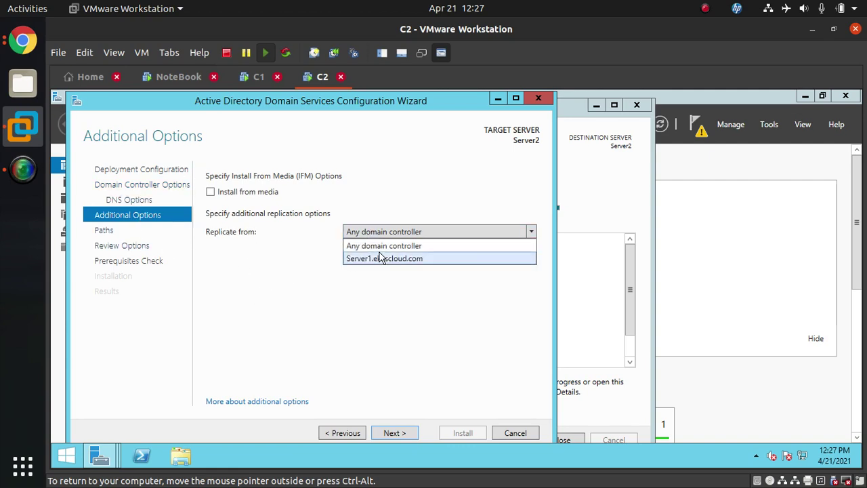
pyautogui.click(374, 281)
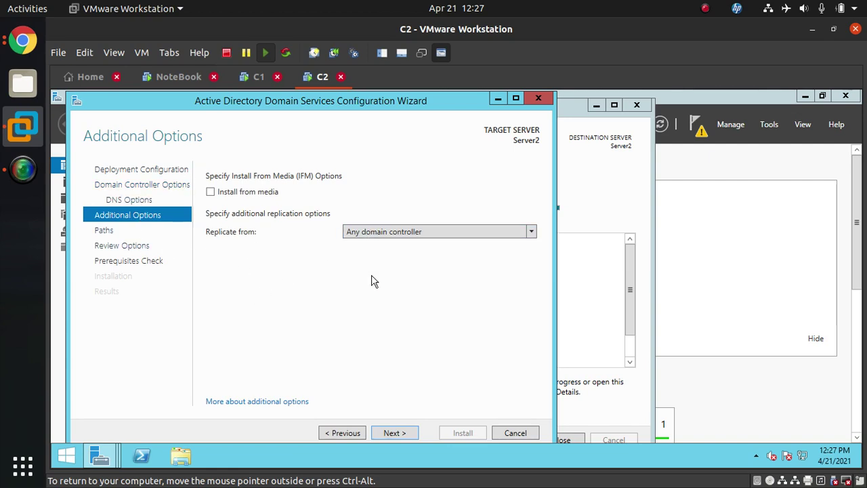
pyautogui.click(371, 231)
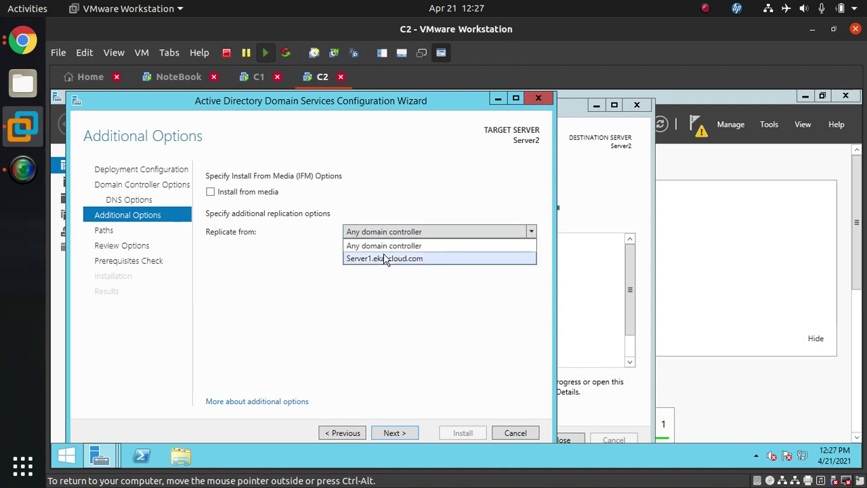
pyautogui.click(379, 245)
pyautogui.click(381, 231)
pyautogui.click(382, 258)
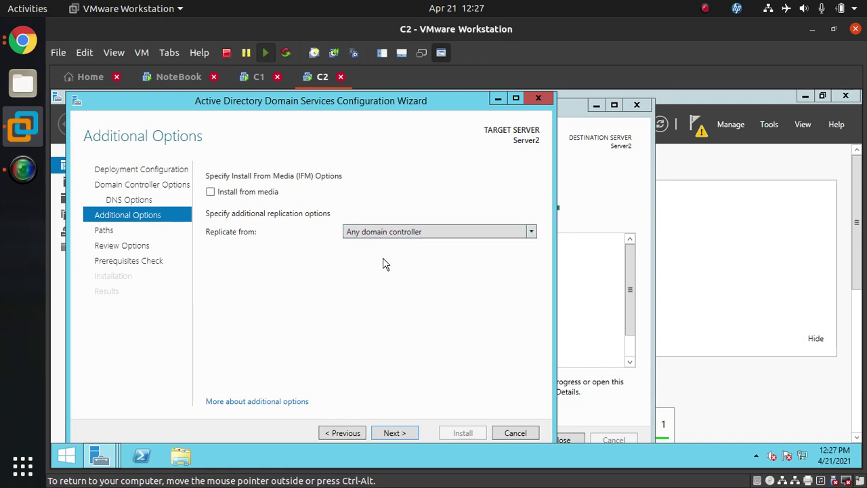
pyautogui.click(378, 233)
pyautogui.click(391, 249)
# Keep Any domain controller as the replication source and advance to Paths with default NTDS and SYSVOL folders
pyautogui.click(170, 77)
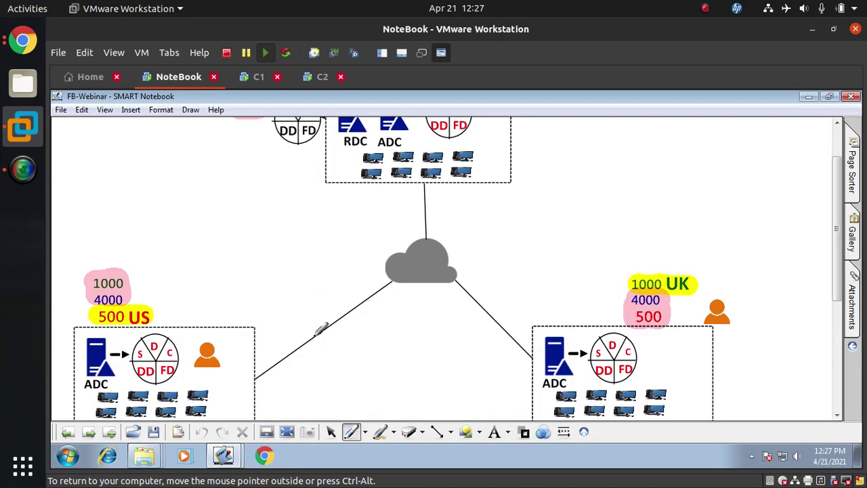
pyautogui.click(319, 80)
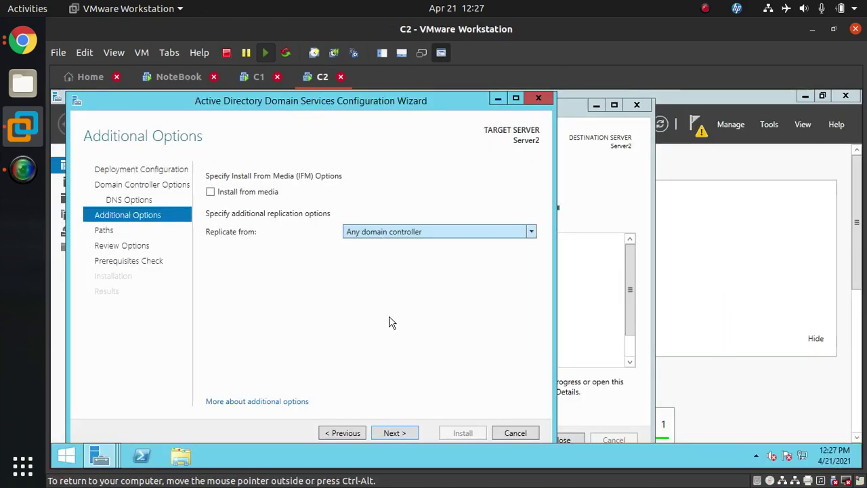
pyautogui.click(432, 233)
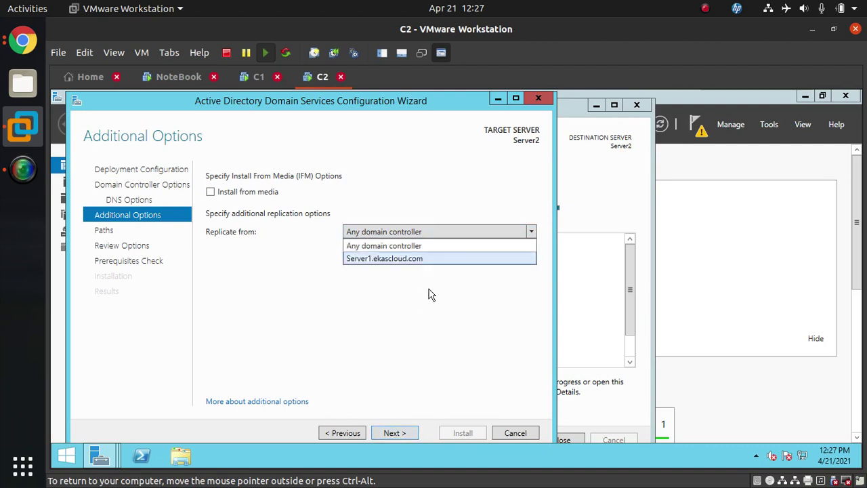
pyautogui.click(416, 246)
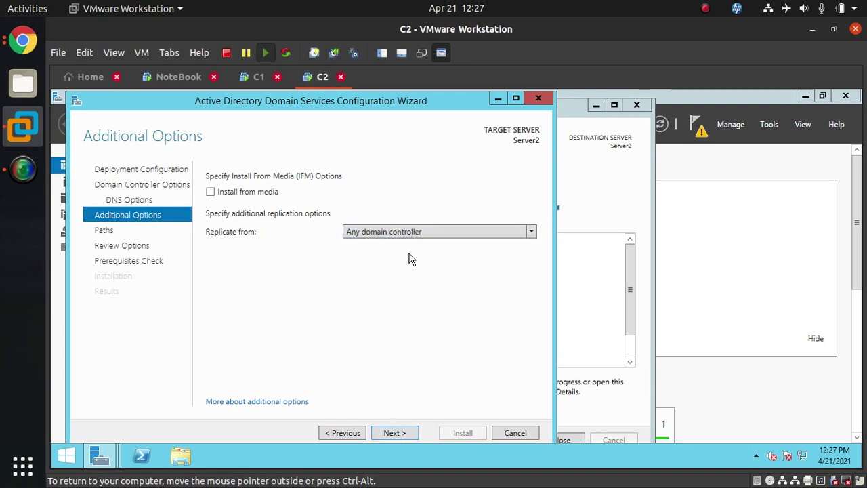
pyautogui.click(406, 434)
pyautogui.click(406, 433)
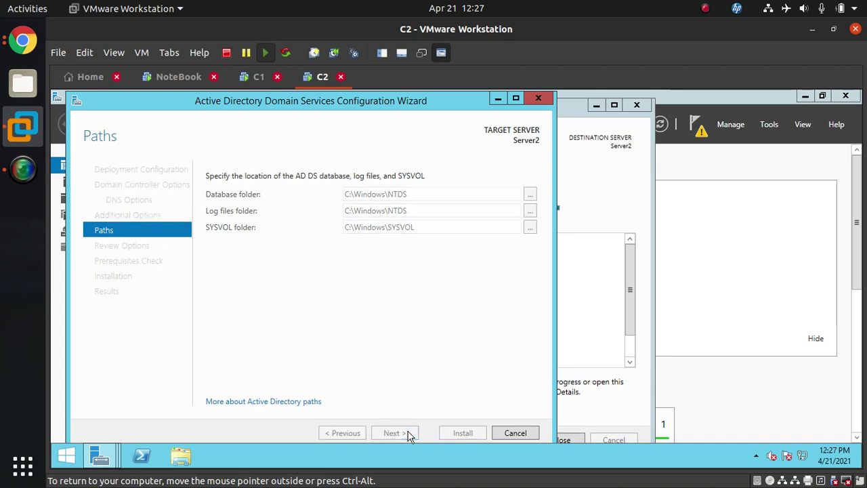
# Pass the prerequisites check and install AD DS, promoting Server2 to a domain controller
pyautogui.click(406, 433)
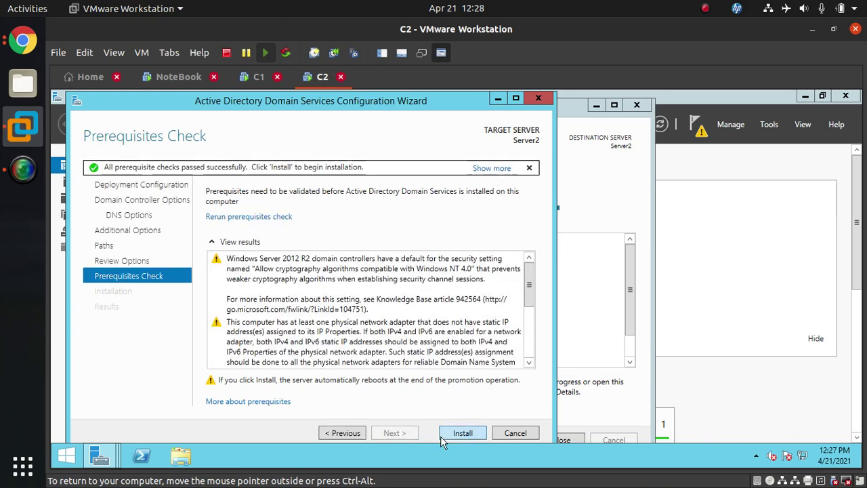
pyautogui.click(453, 438)
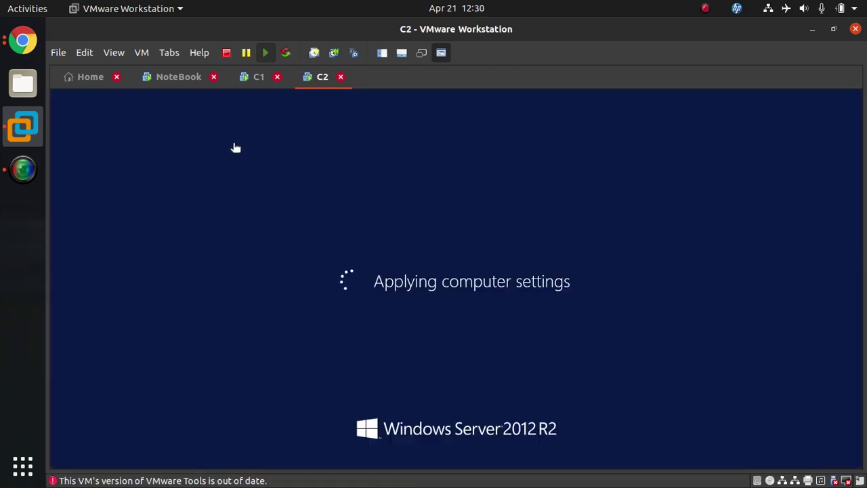
# Unlock C1 by signing in with the administrator password
pyautogui.click(253, 79)
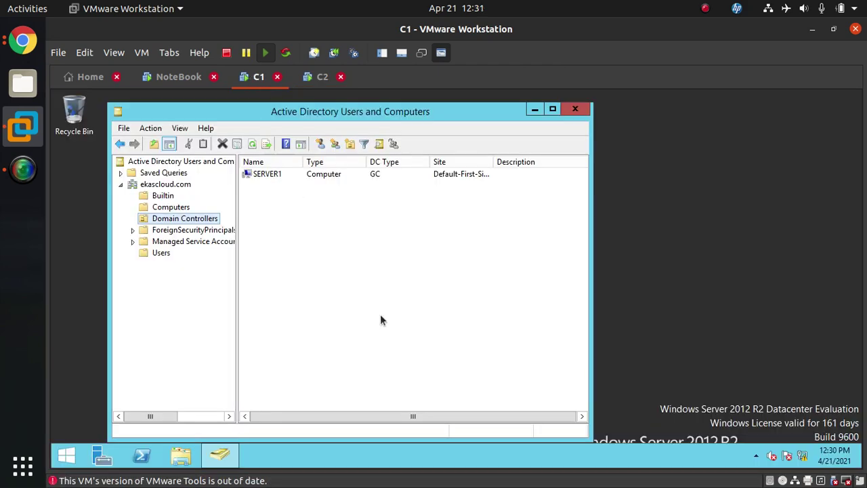
pyautogui.click(251, 148)
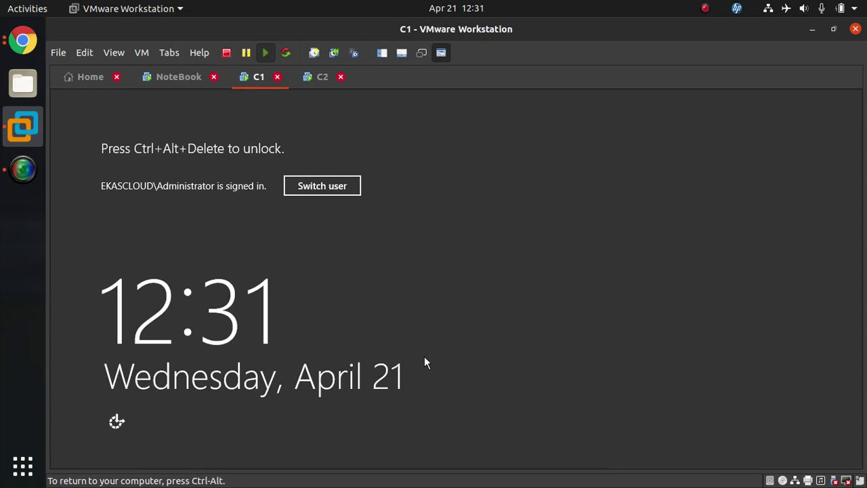
pyautogui.press('ctrl+alt+Insert')
pyautogui.write('P')
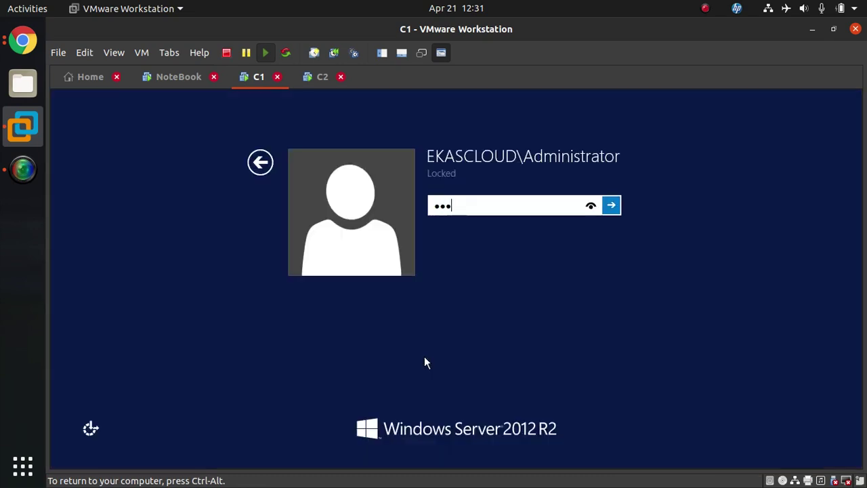
pyautogui.press('Return')
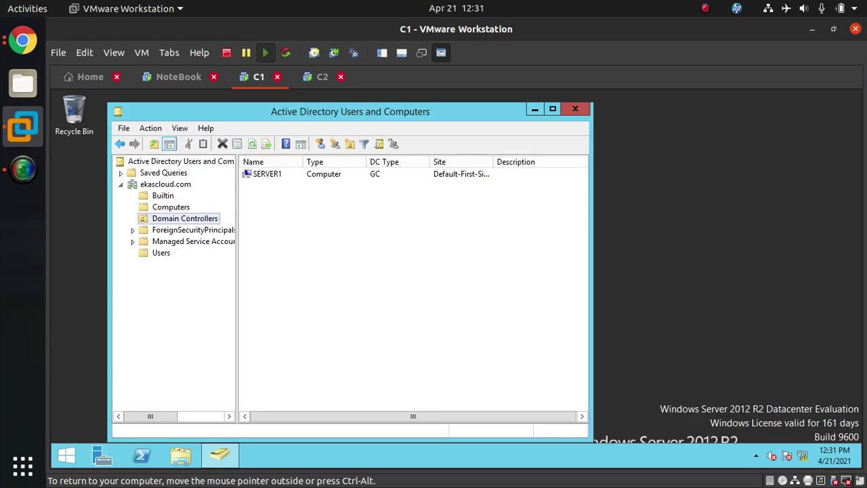
# Refresh C1's Domain Controllers list to show SERVER2 beside SERVER1, then view Users
pyautogui.click(252, 144)
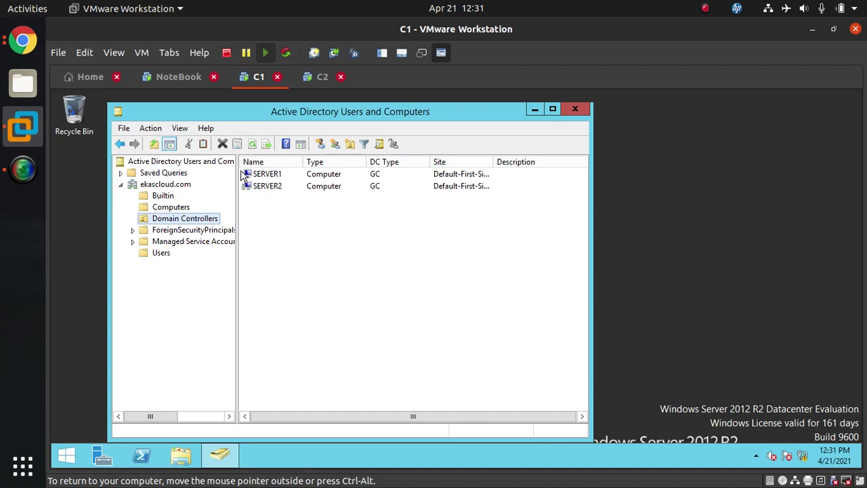
pyautogui.click(313, 81)
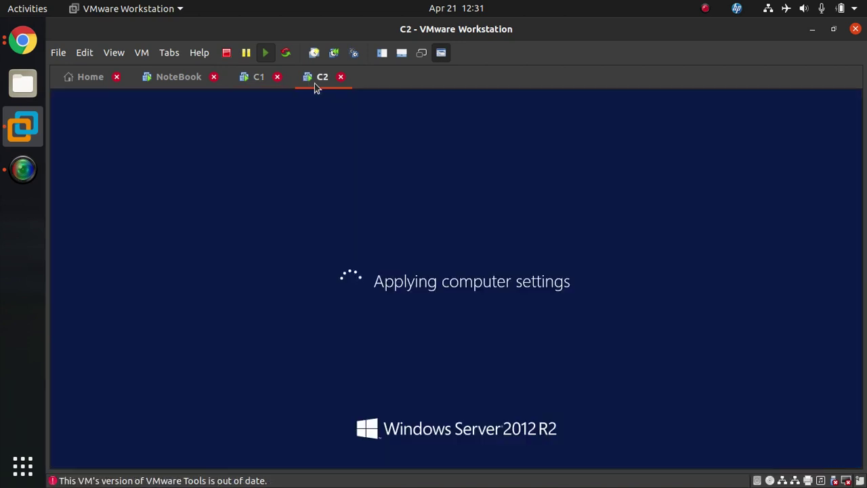
pyautogui.click(249, 86)
pyautogui.click(161, 252)
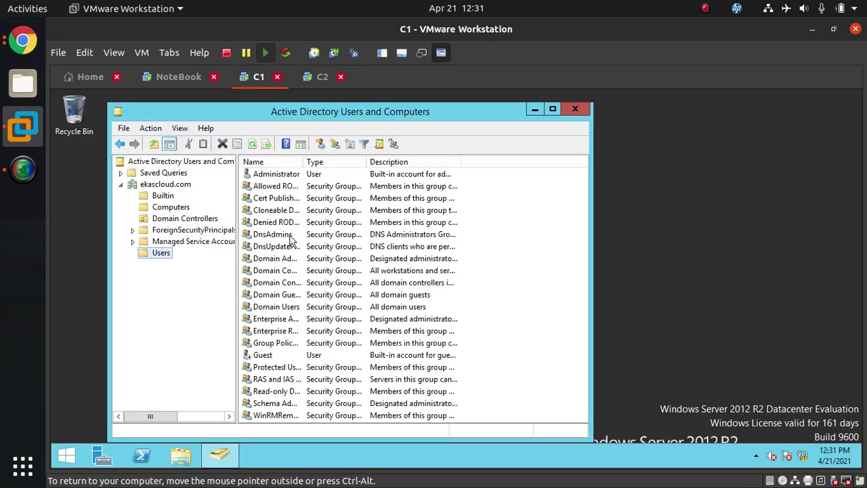
pyautogui.click(321, 78)
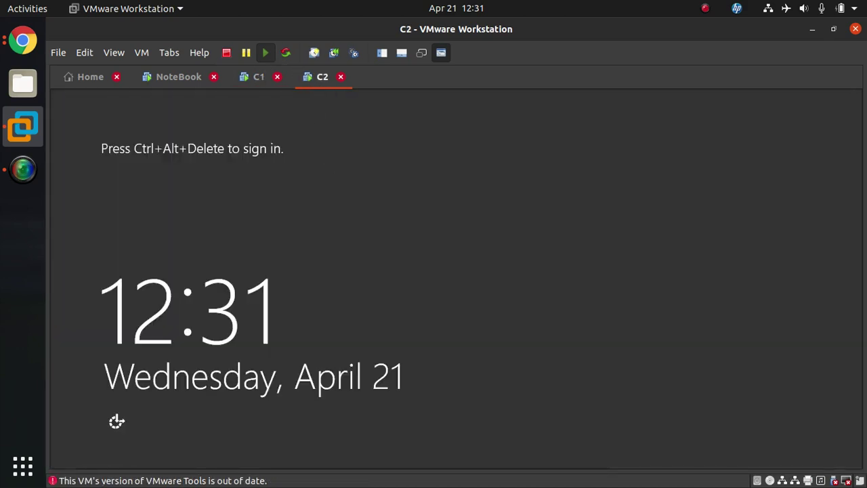
# Sign in to C2 as the domain administrator and let the desktop and Server Manager load
pyautogui.press('ctrl+alt+Insert')
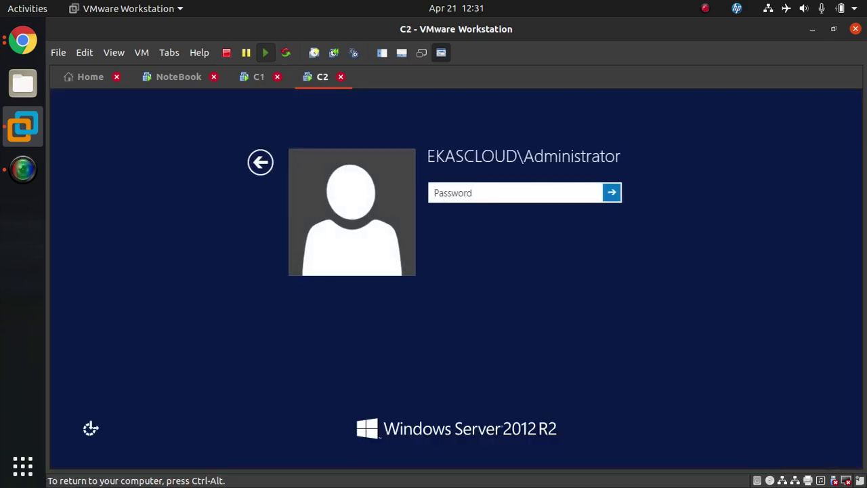
pyautogui.write('•')
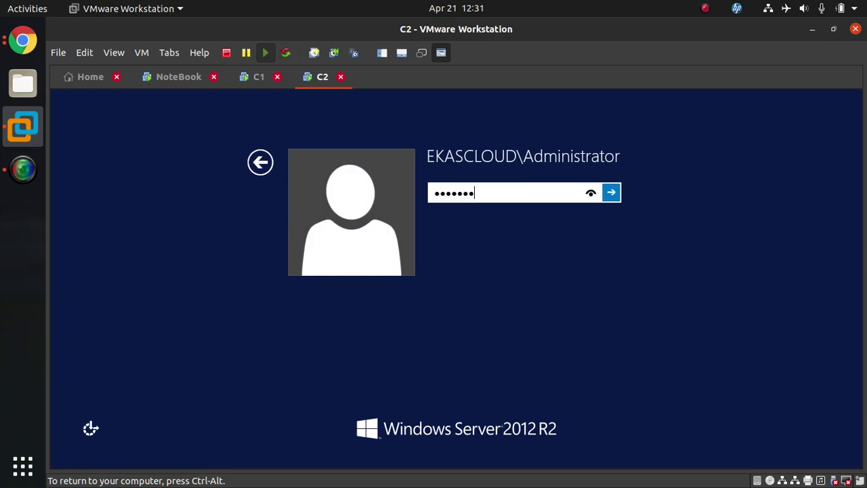
pyautogui.press('Return')
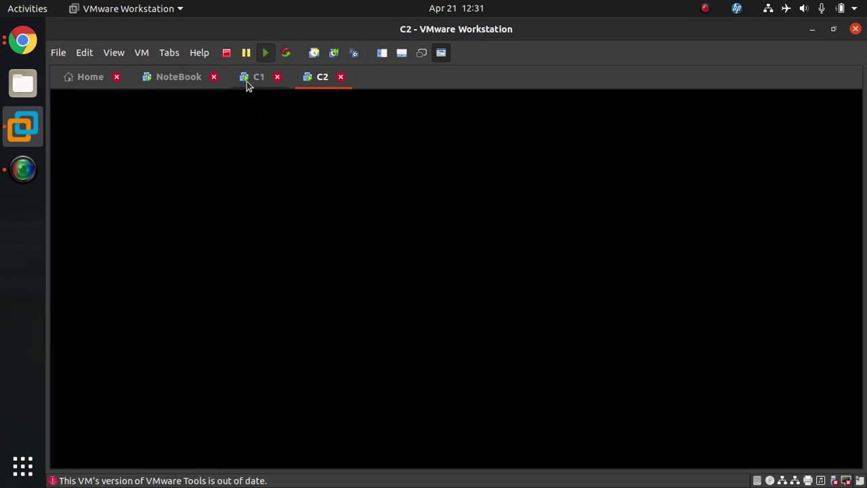
pyautogui.click(247, 81)
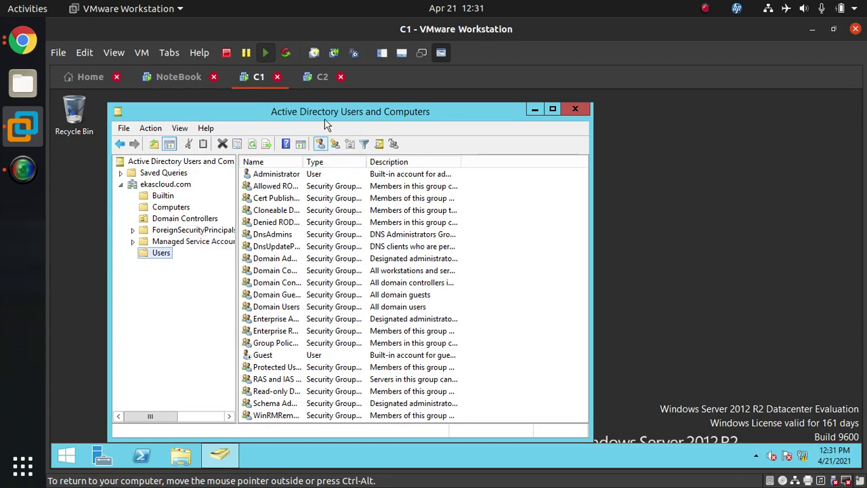
pyautogui.click(316, 80)
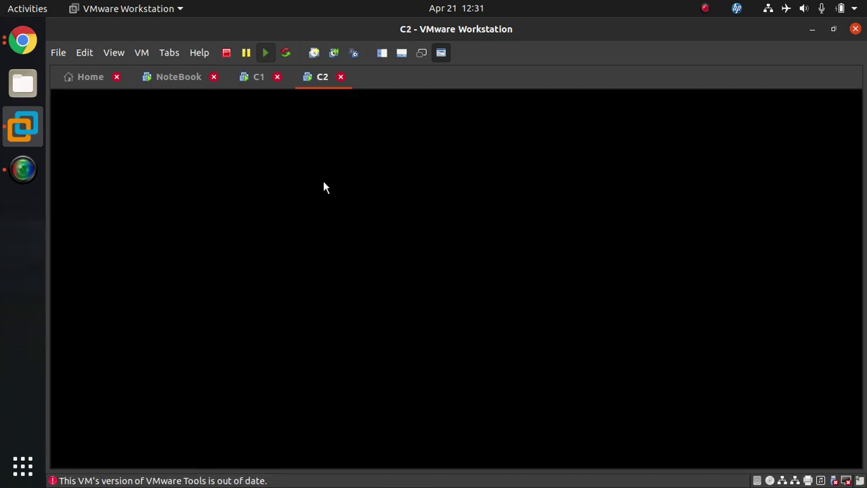
pyautogui.click(358, 235)
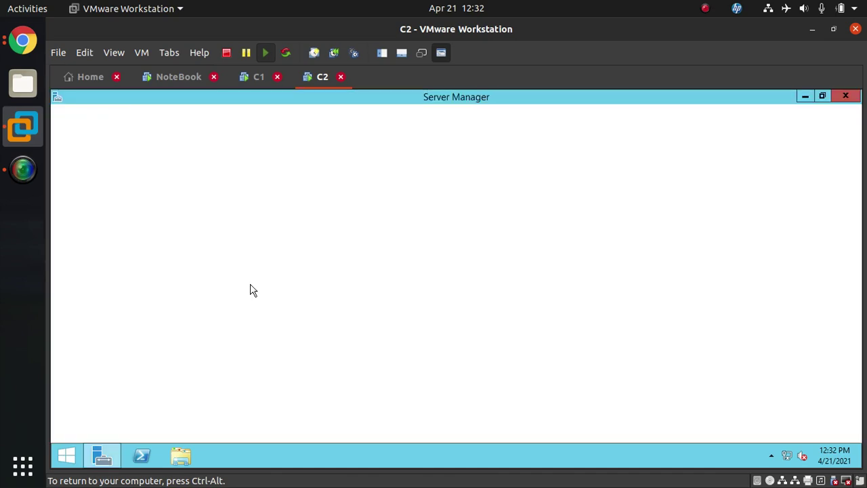
# On C2, launch dsa.msc and open the ekascloud.com Users container
pyautogui.press('super+r')
pyautogui.write('dsa.m')
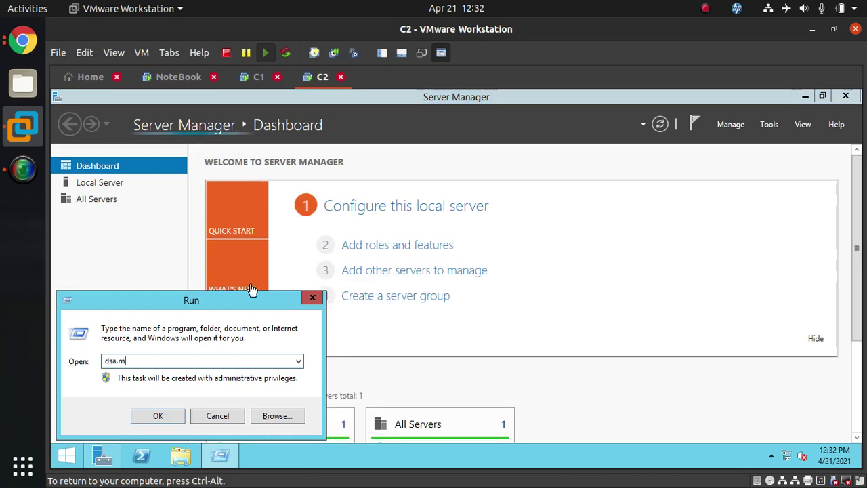
pyautogui.press('Return')
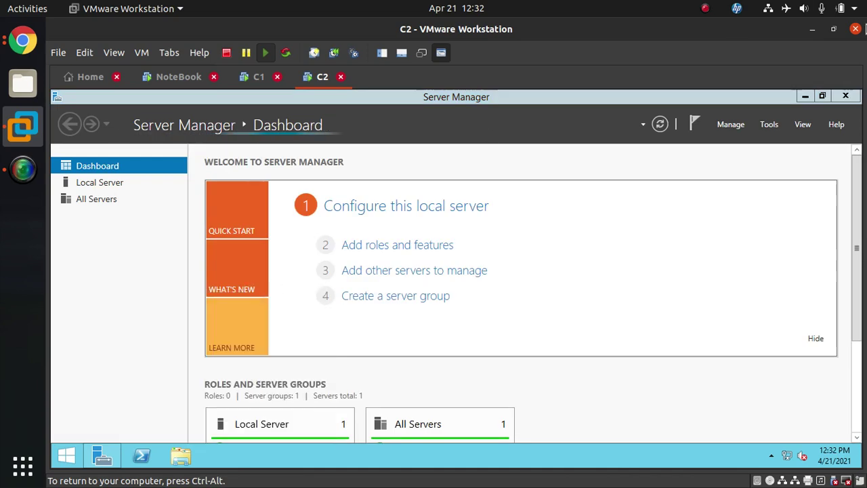
pyautogui.click(856, 100)
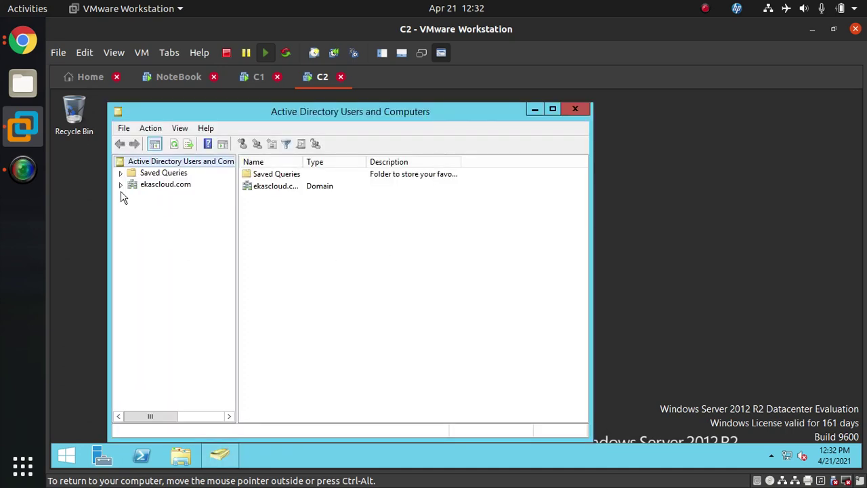
pyautogui.click(121, 184)
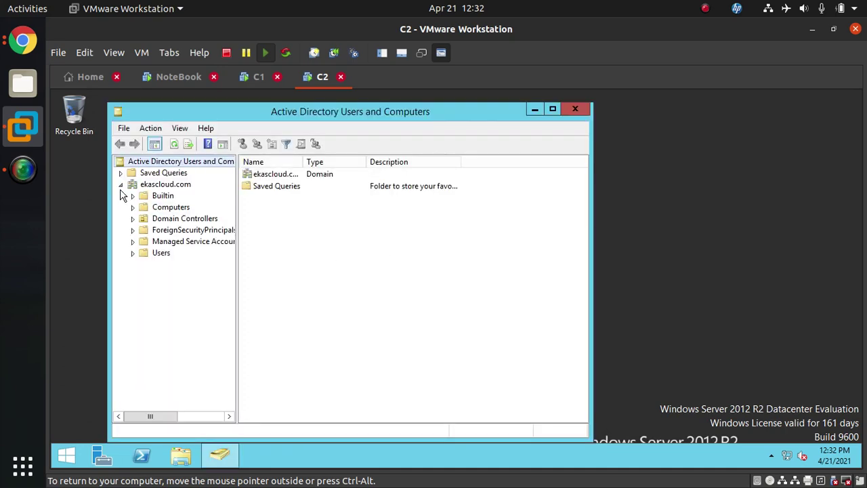
pyautogui.click(161, 253)
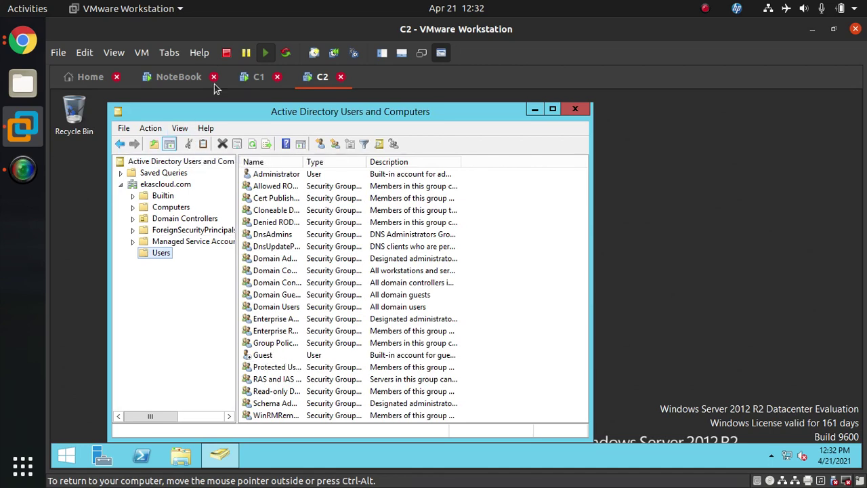
# On C1, select the ekascloud.com Users container again
pyautogui.click(254, 78)
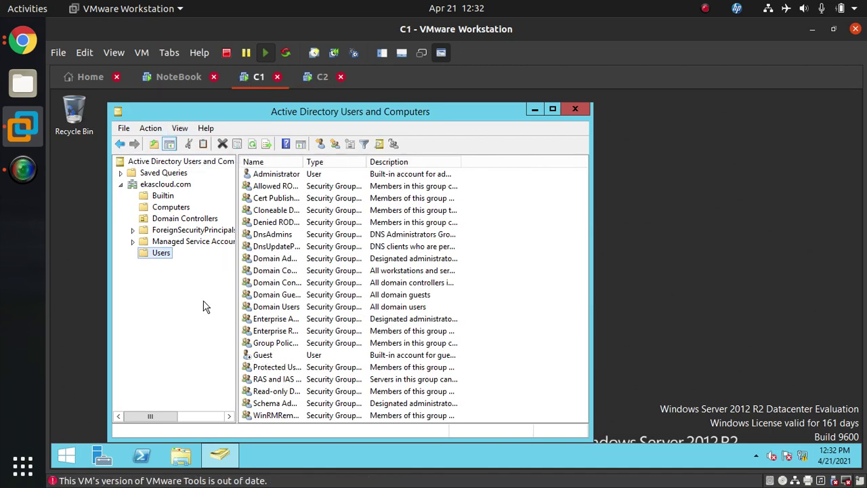
pyautogui.click(180, 186)
pyautogui.click(160, 252)
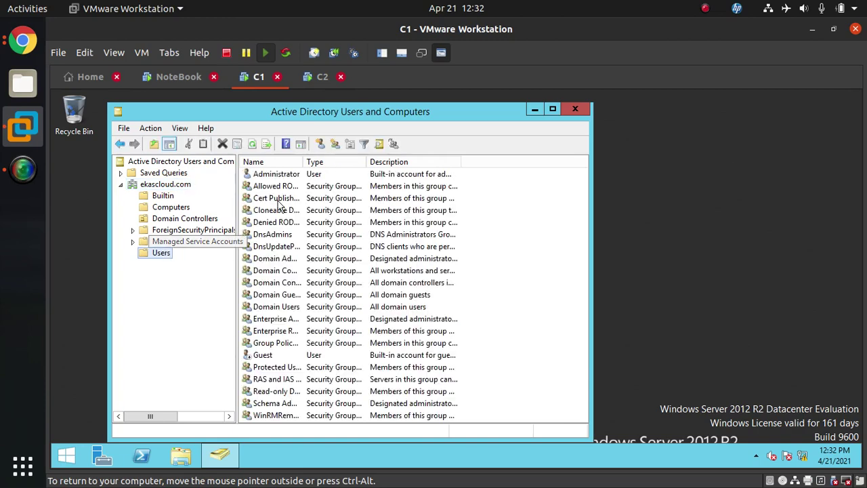
# On C1, create a new user whose password never expires and cannot be changed by the user
pyautogui.click(321, 145)
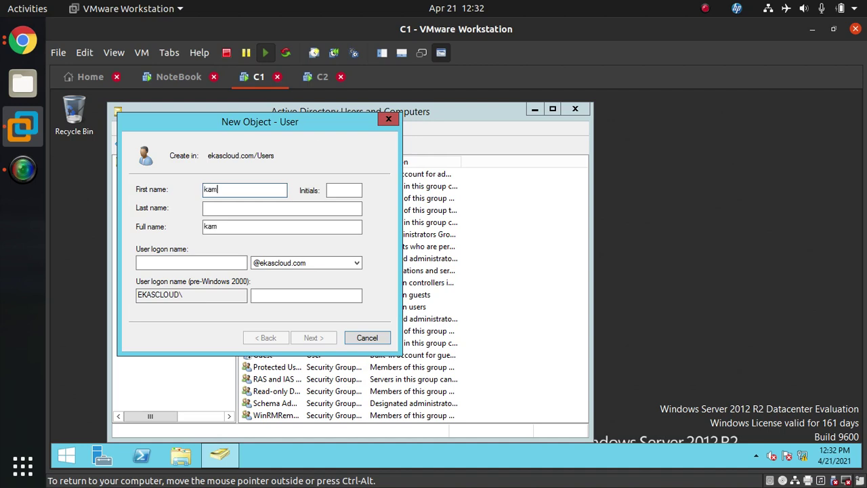
pyautogui.press('Tab')
pyautogui.press('Tab')
pyautogui.press('Tab')
pyautogui.press('Tab')
pyautogui.write('k')
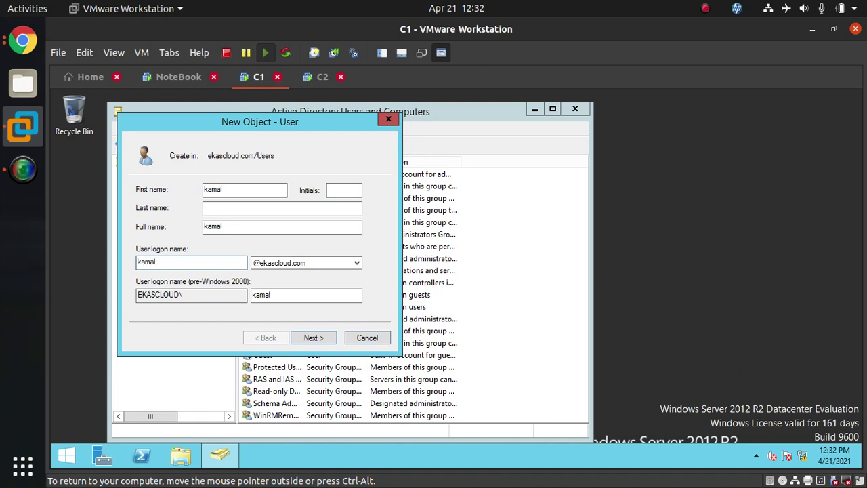
pyautogui.click(329, 340)
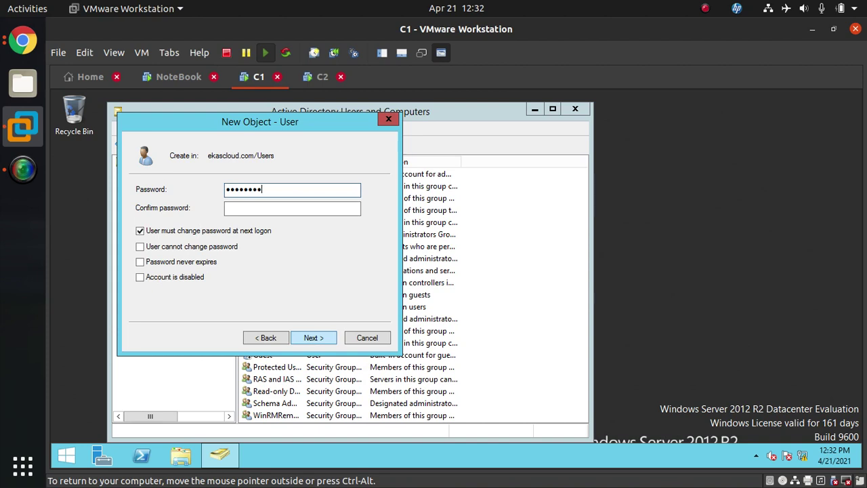
pyautogui.click(293, 208)
pyautogui.click(205, 231)
pyautogui.click(206, 247)
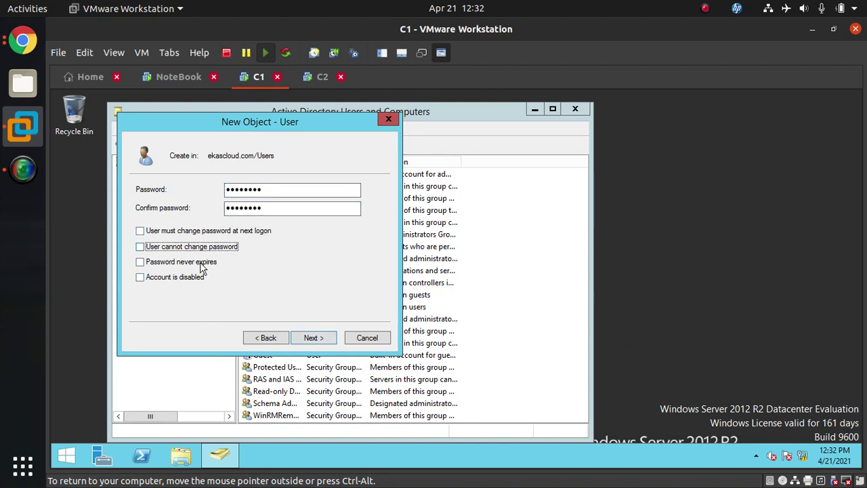
pyautogui.click(203, 262)
pyautogui.click(315, 337)
pyautogui.click(315, 338)
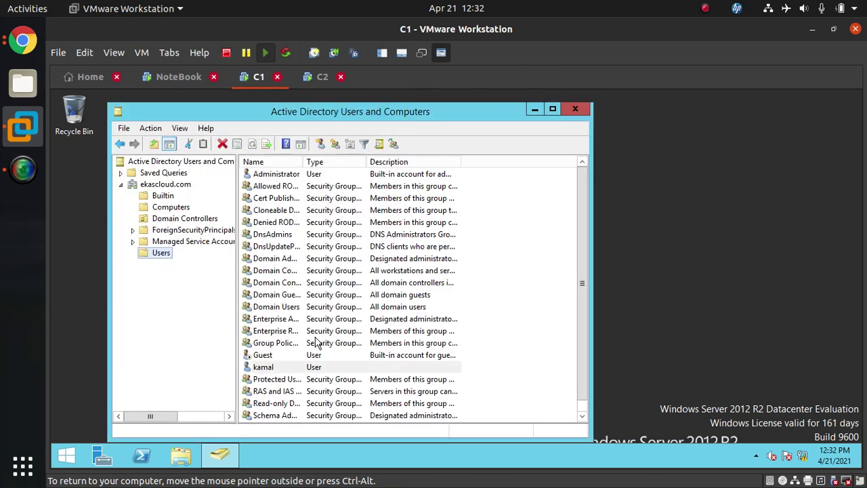
pyautogui.click(320, 80)
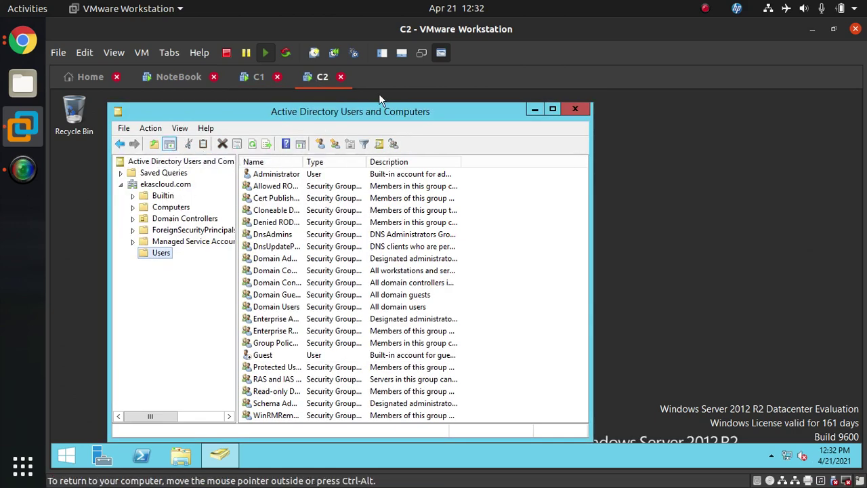
# Refresh C2's Users list and look through its entries for the new user
pyautogui.click(252, 144)
pyautogui.click(306, 354)
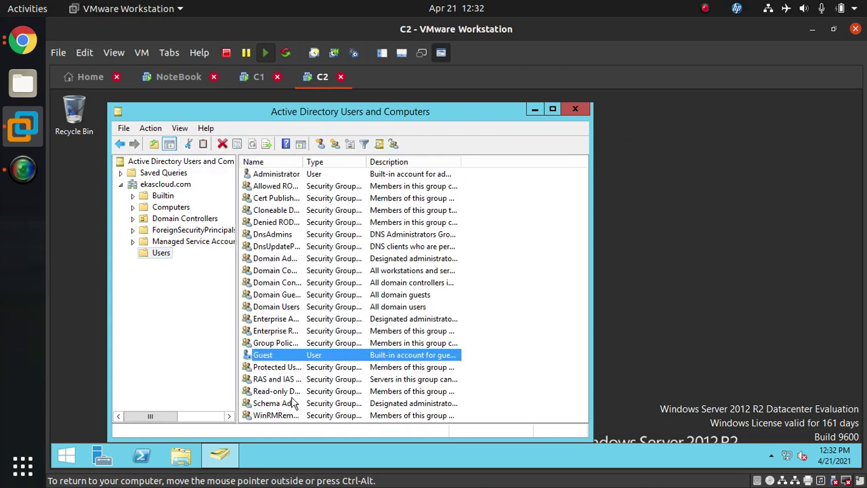
pyautogui.click(283, 319)
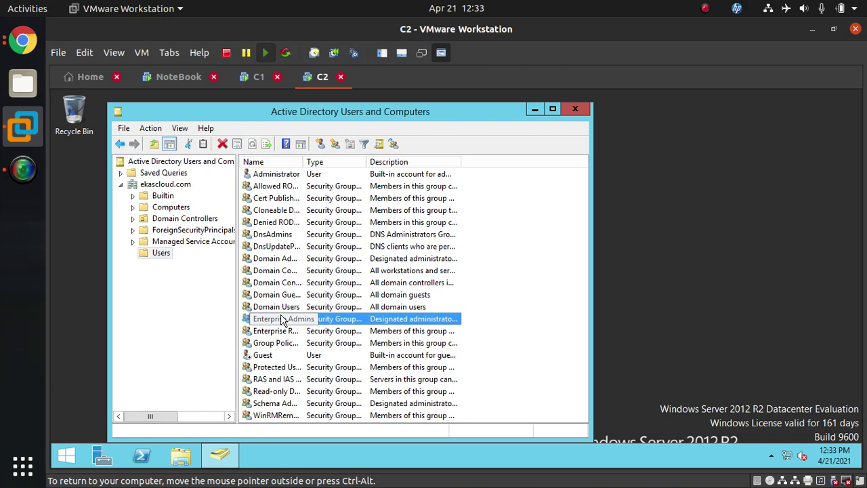
pyautogui.click(166, 255)
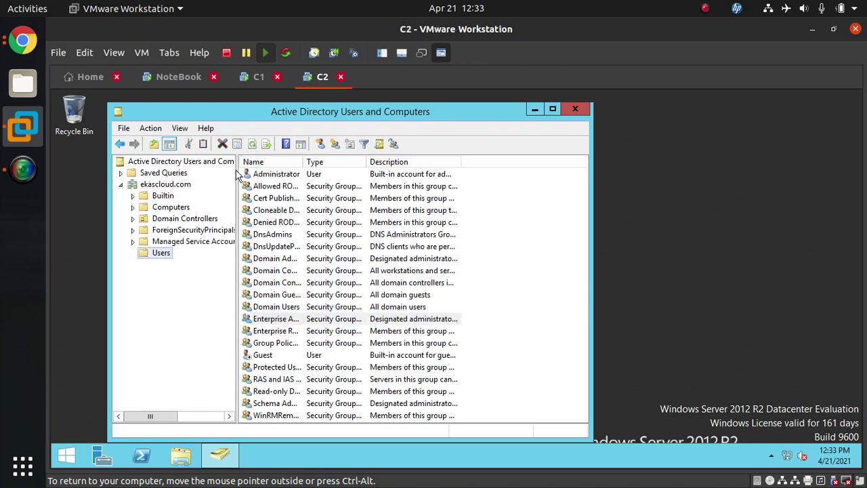
pyautogui.click(252, 143)
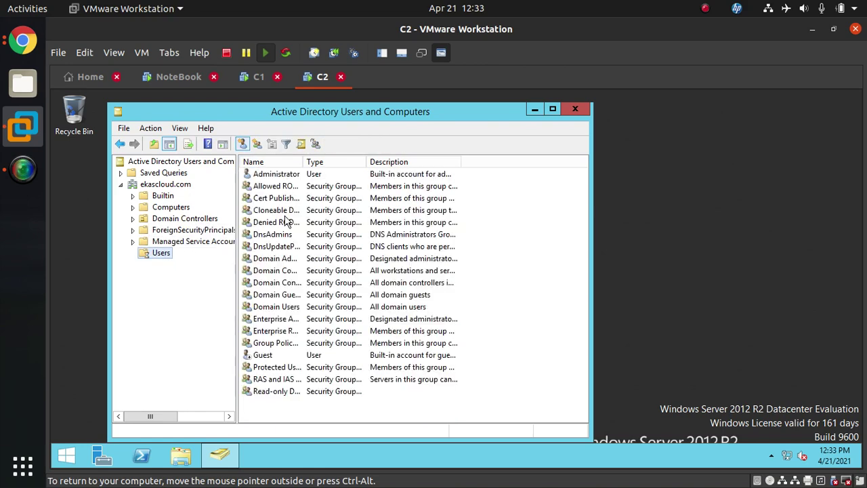
pyautogui.click(292, 379)
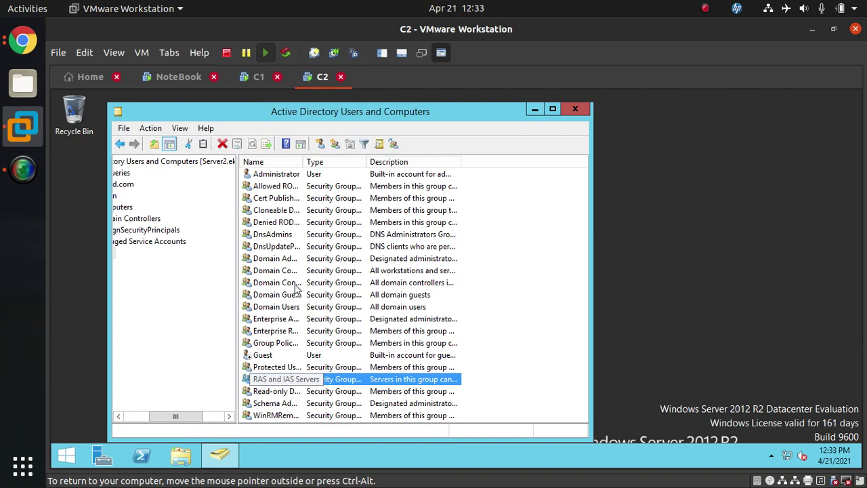
# Confirm the new user appears on C1, then return to C2's Users container
pyautogui.click(258, 77)
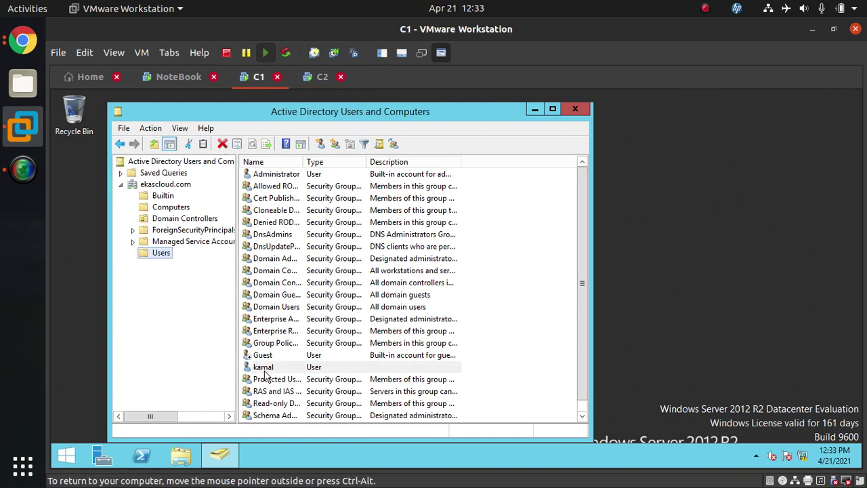
pyautogui.click(264, 370)
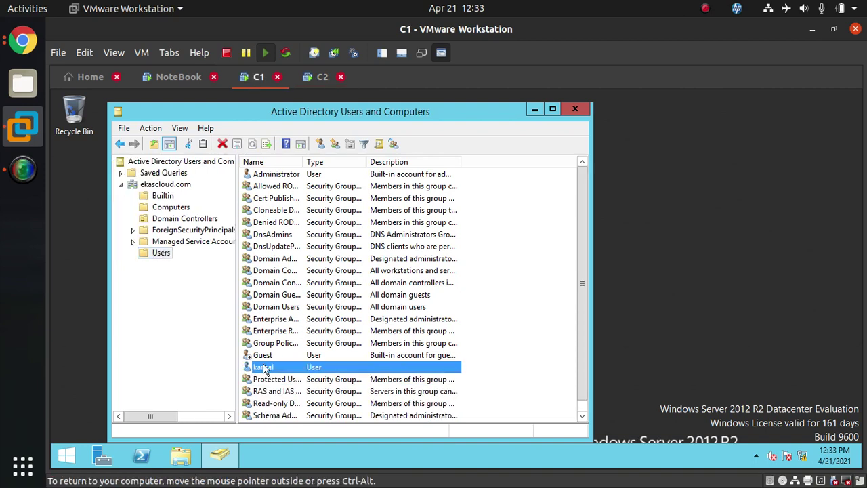
pyautogui.click(162, 253)
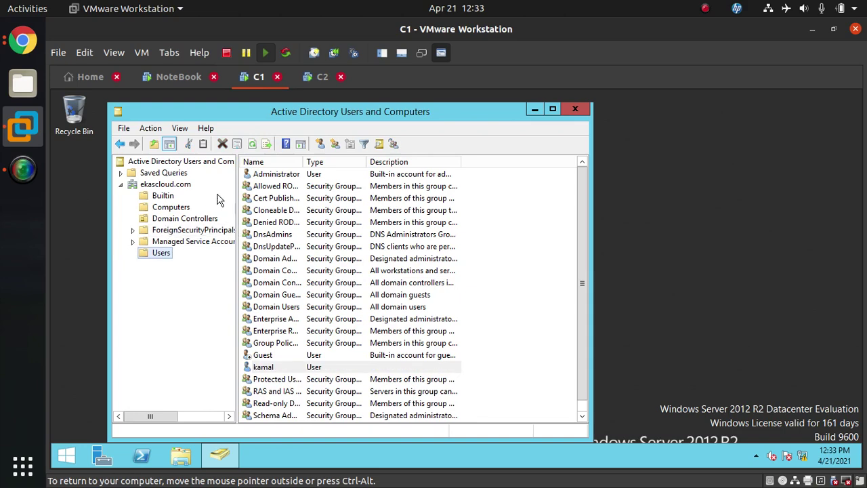
pyautogui.click(318, 78)
pyautogui.click(274, 234)
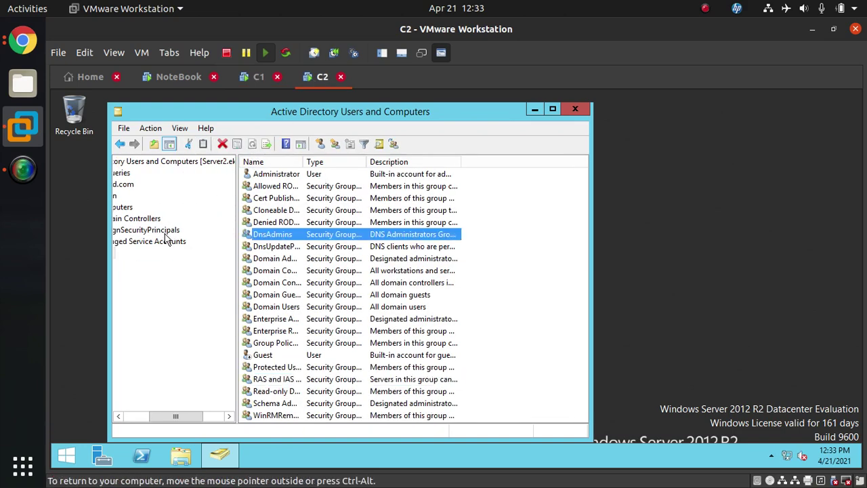
pyautogui.click(131, 417)
pyautogui.click(131, 417)
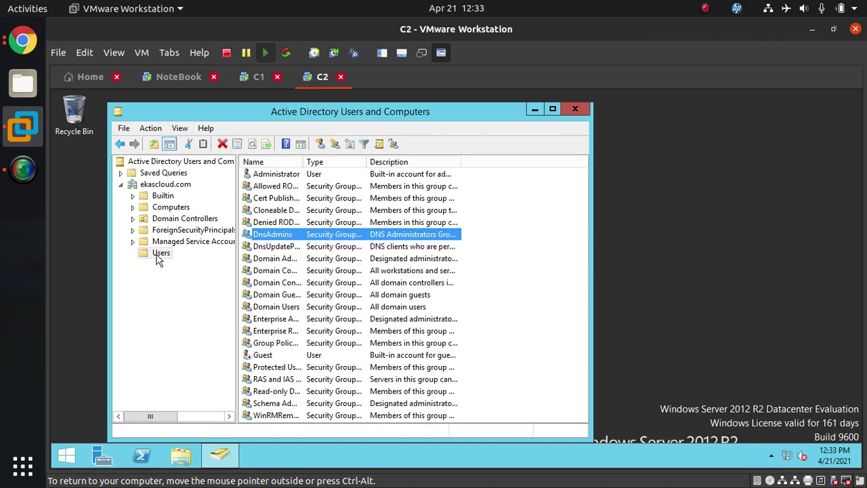
pyautogui.click(160, 253)
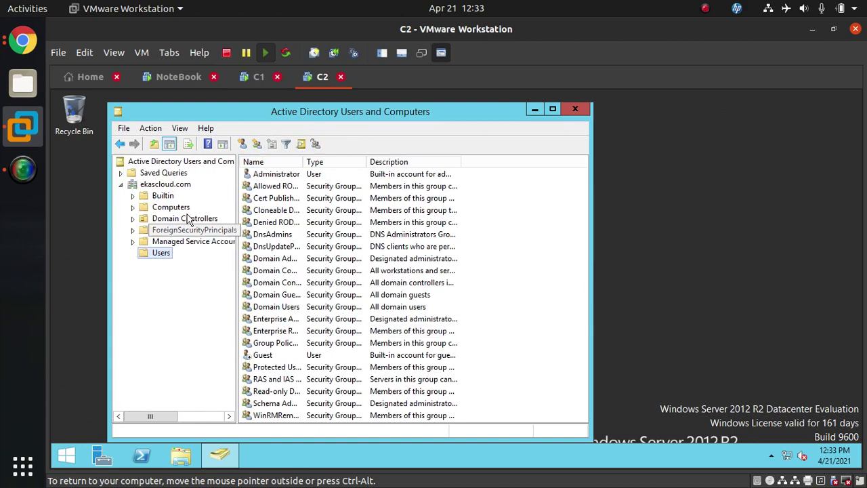
# Reload the ekascloud.com directory on C2 and refresh Users; the new user is still missing
pyautogui.click(181, 187)
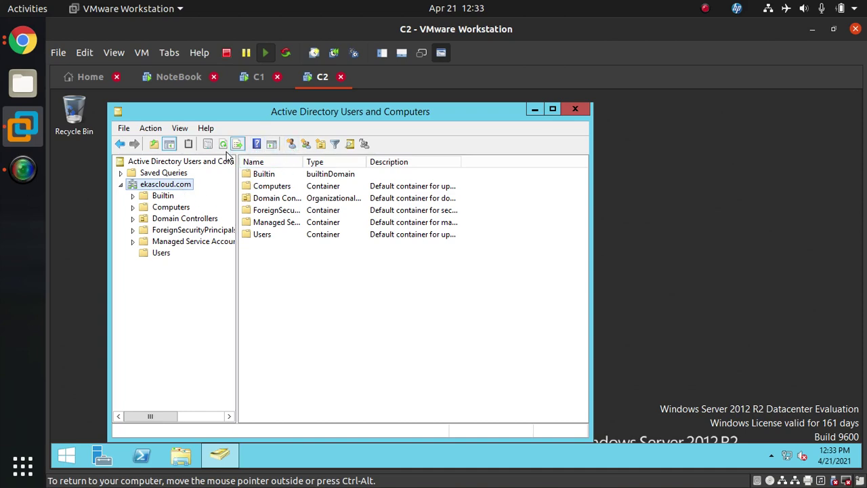
pyautogui.click(225, 149)
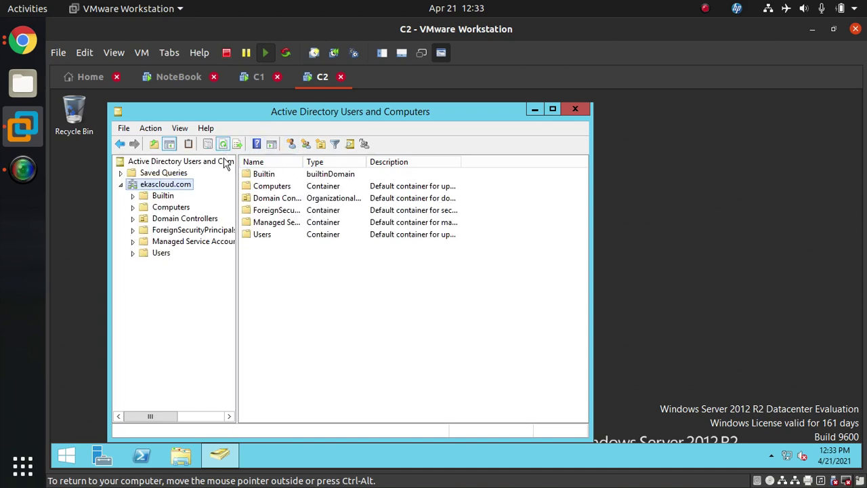
pyautogui.click(155, 257)
pyautogui.click(278, 367)
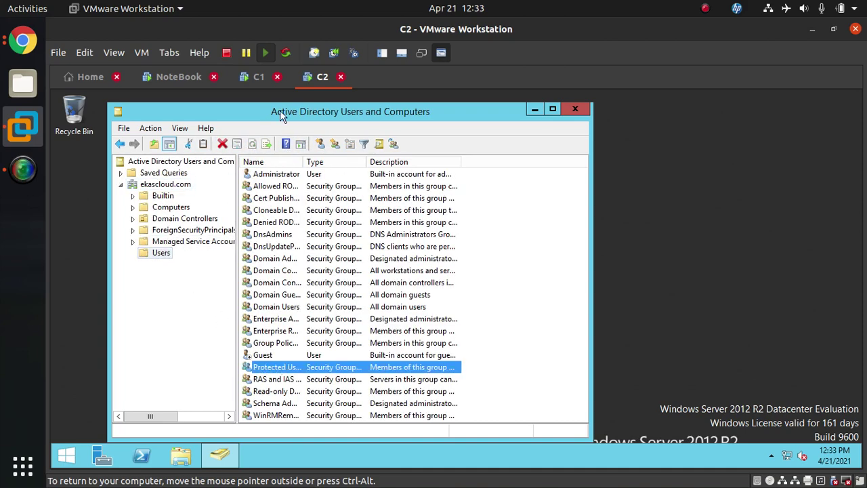
pyautogui.click(162, 255)
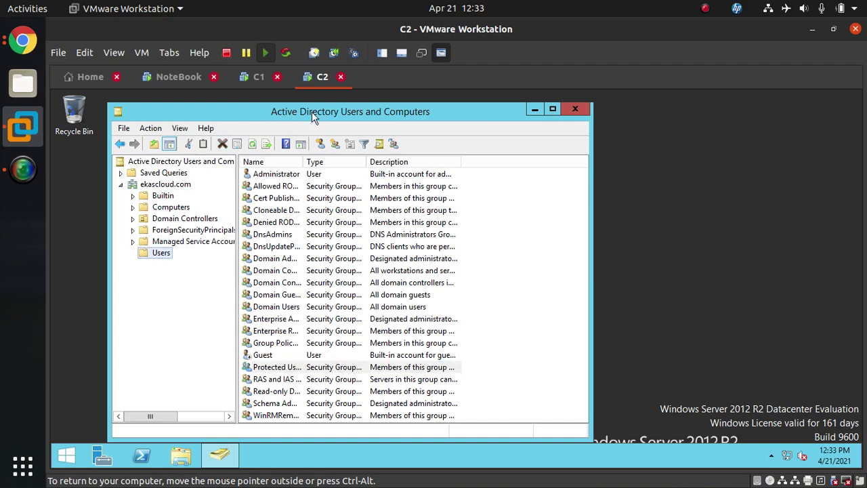
pyautogui.click(252, 144)
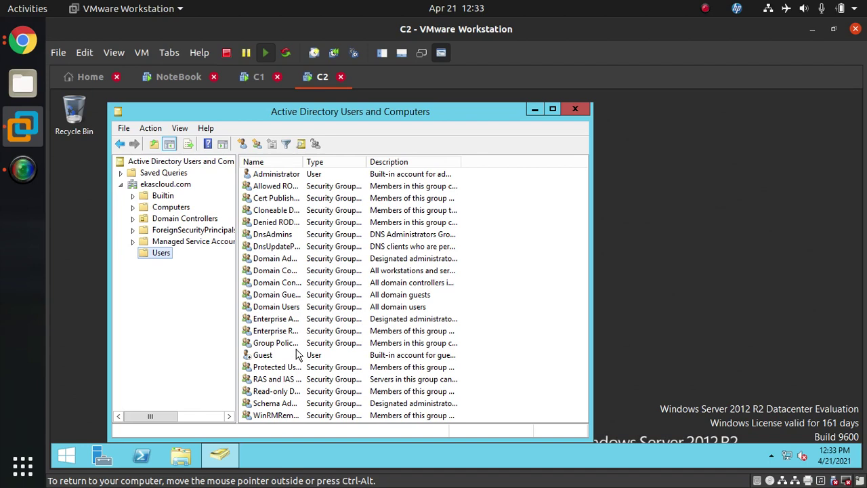
pyautogui.click(271, 222)
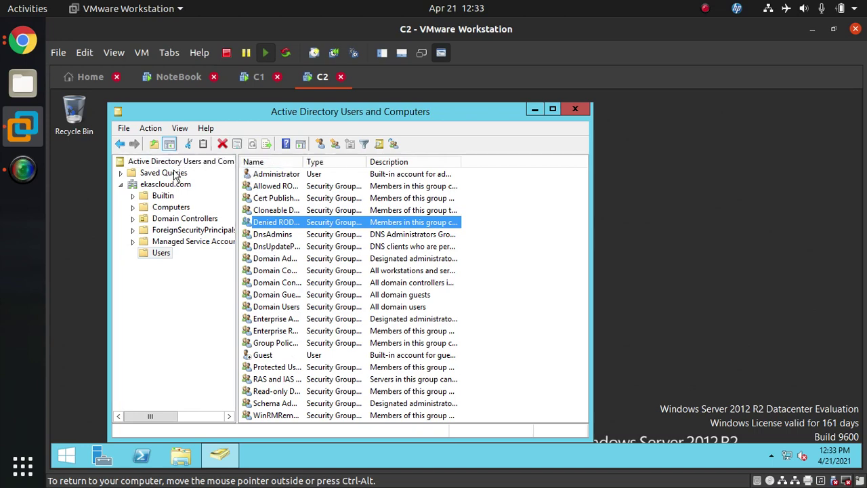
# On C2, browse the Action and View menus and Managed Service Accounts, then reselect Users and Domain Guests
pyautogui.click(150, 129)
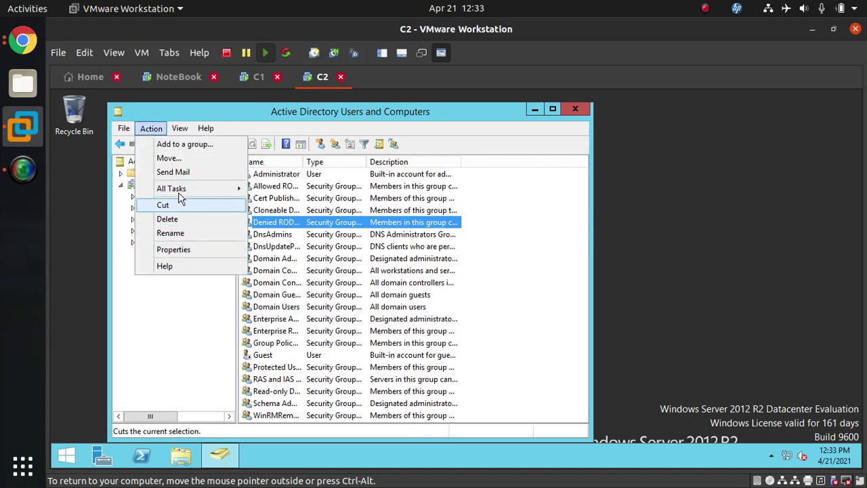
pyautogui.moveTo(127, 130)
pyautogui.moveTo(172, 126)
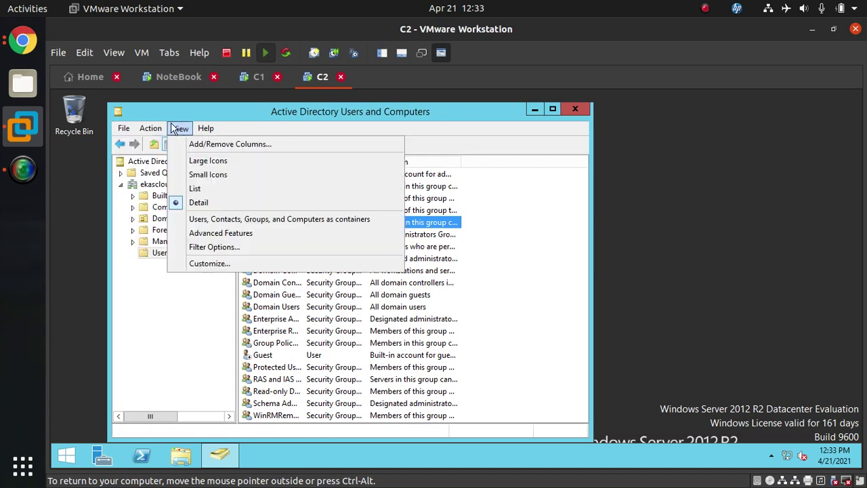
pyautogui.click(144, 262)
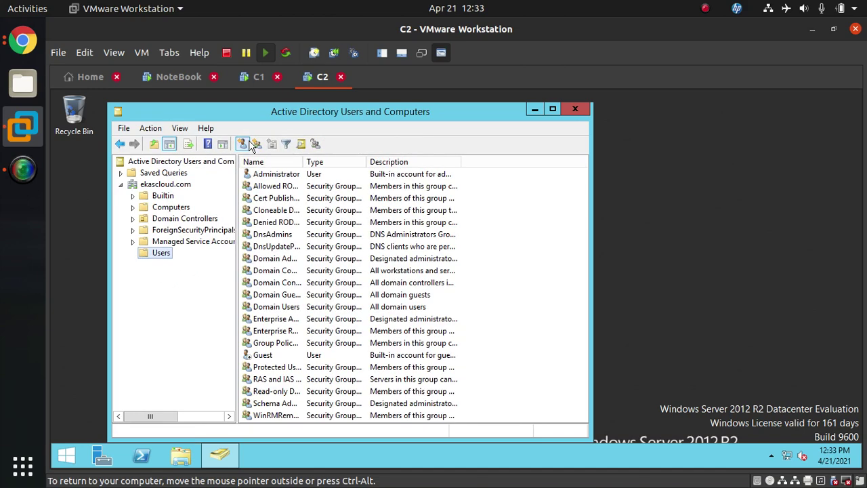
pyautogui.click(175, 242)
pyautogui.click(168, 253)
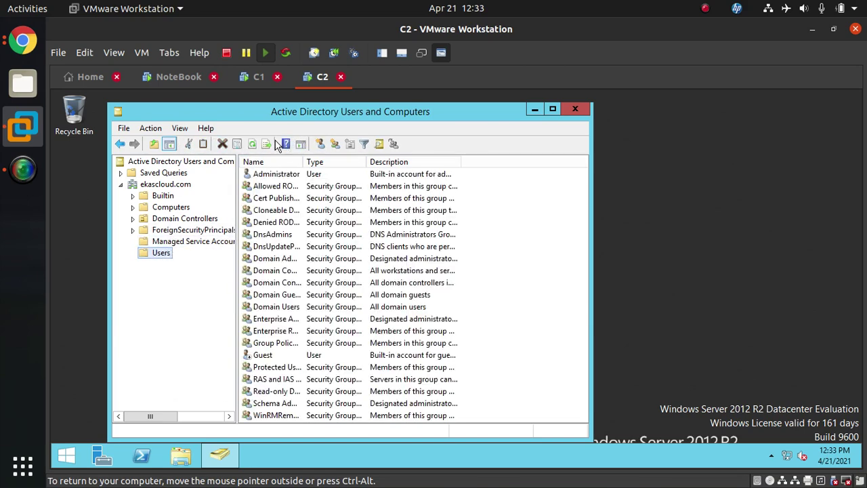
pyautogui.click(305, 296)
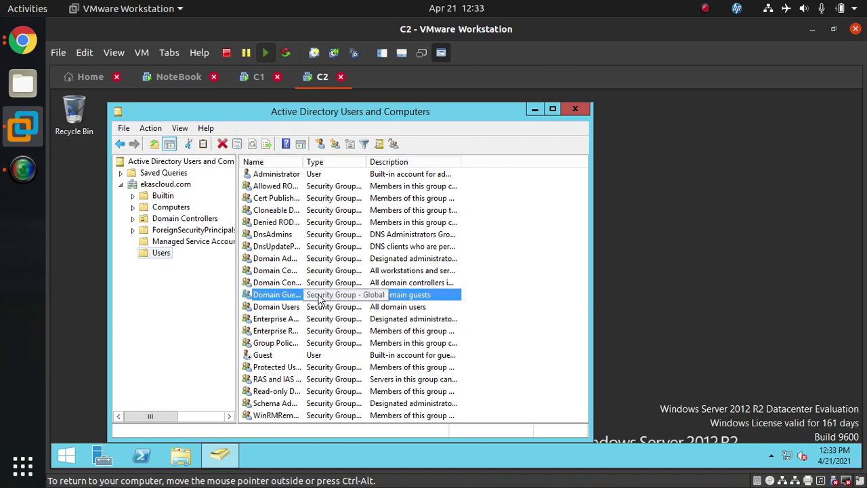
pyautogui.click(252, 77)
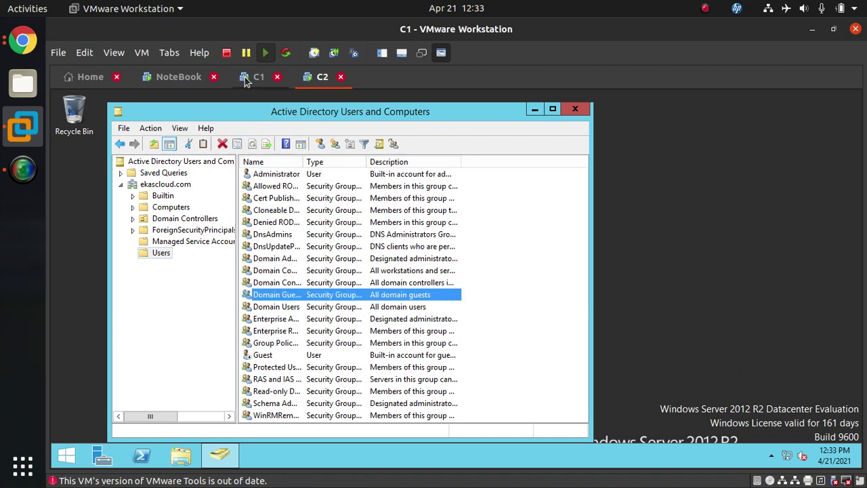
# Spot the new user on C1, then check C2's Builtin and Users containers
pyautogui.click(296, 271)
pyautogui.scroll(-1, 298, 271)
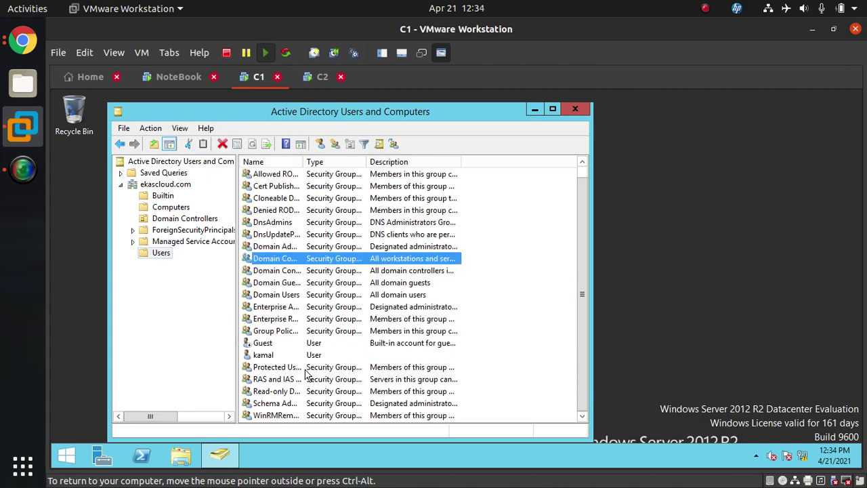
pyautogui.click(275, 356)
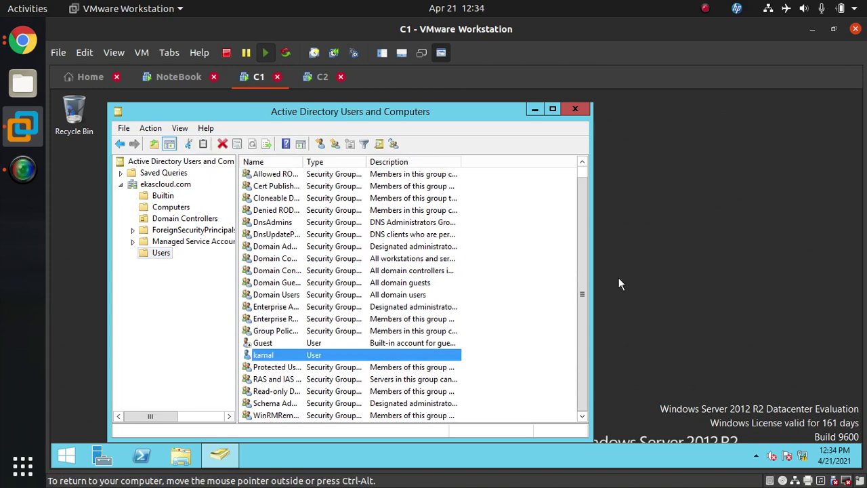
pyautogui.click(318, 77)
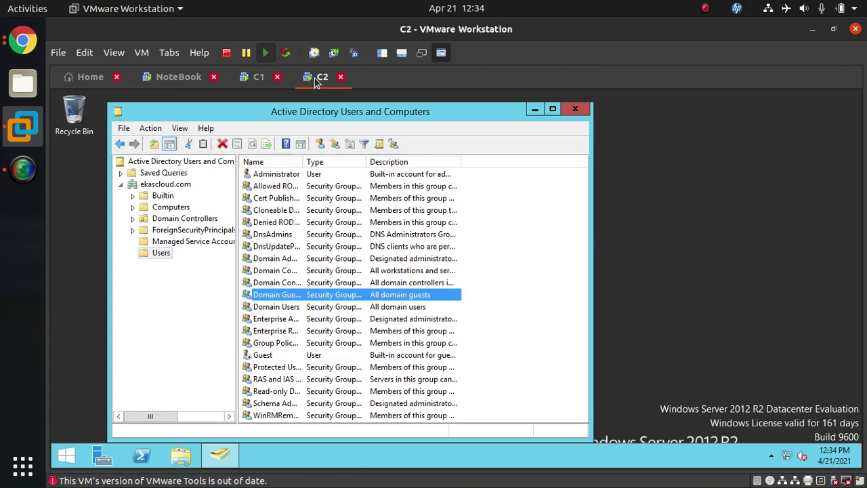
pyautogui.click(163, 197)
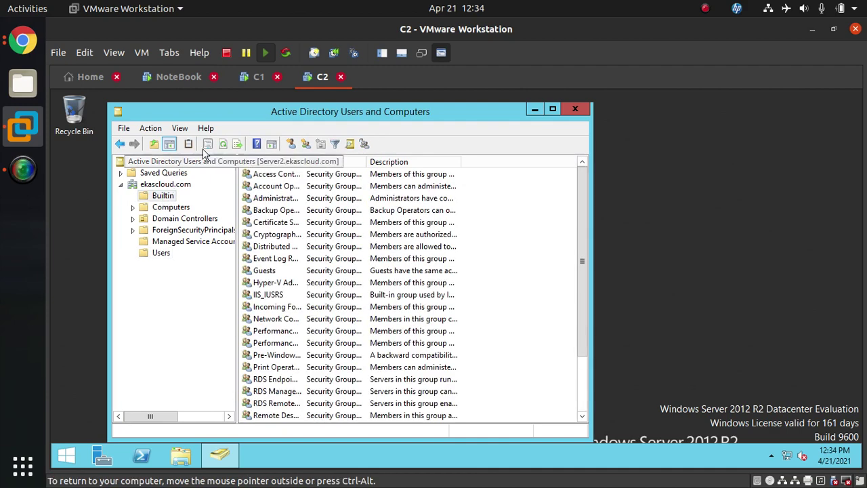
pyautogui.click(162, 253)
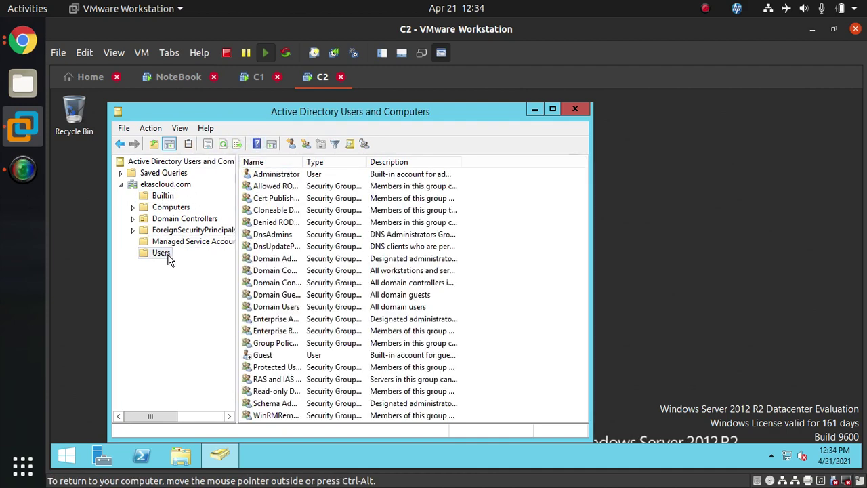
# Refresh C1's Users container, which lists the new user account
pyautogui.click(256, 78)
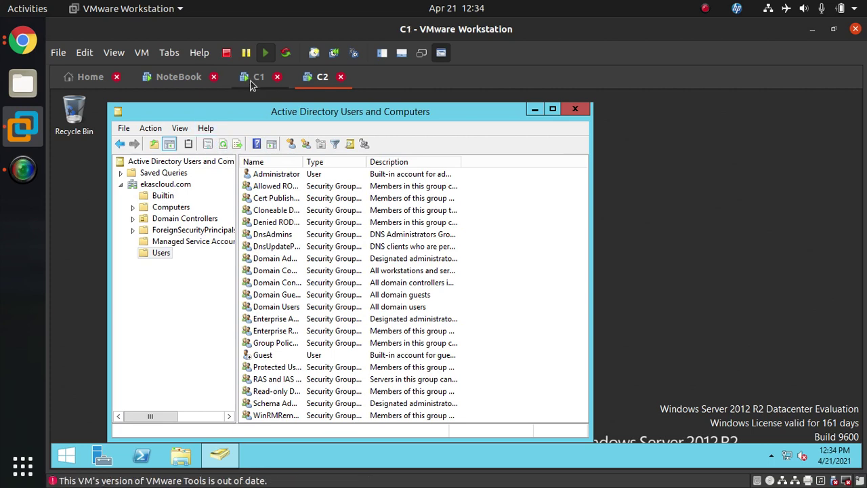
pyautogui.click(301, 368)
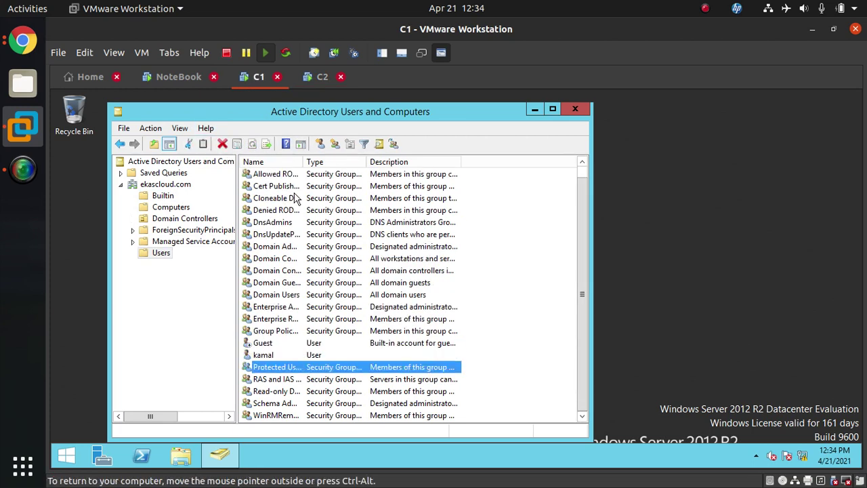
pyautogui.click(155, 258)
pyautogui.click(252, 144)
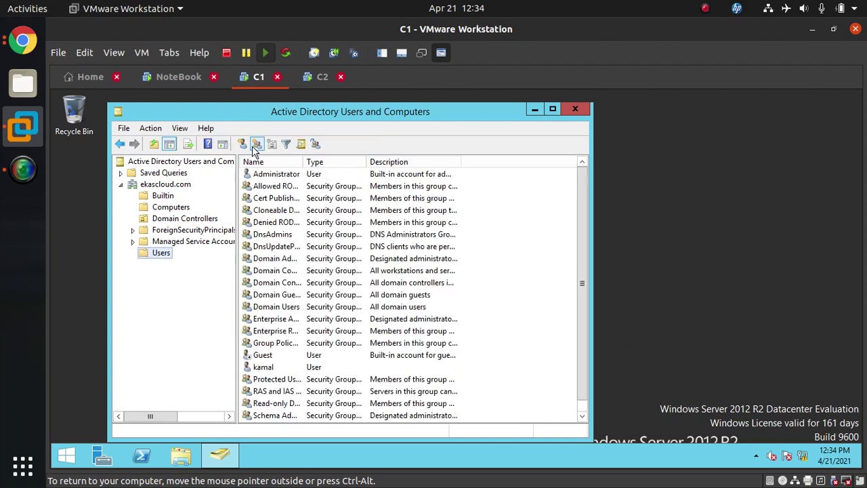
# Refresh C2's Users list repeatedly to check whether the new user has replicated
pyautogui.click(318, 77)
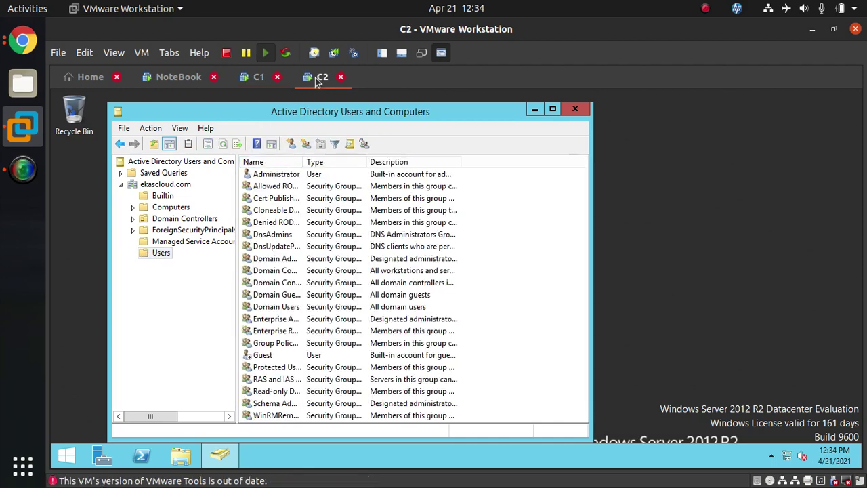
pyautogui.click(162, 254)
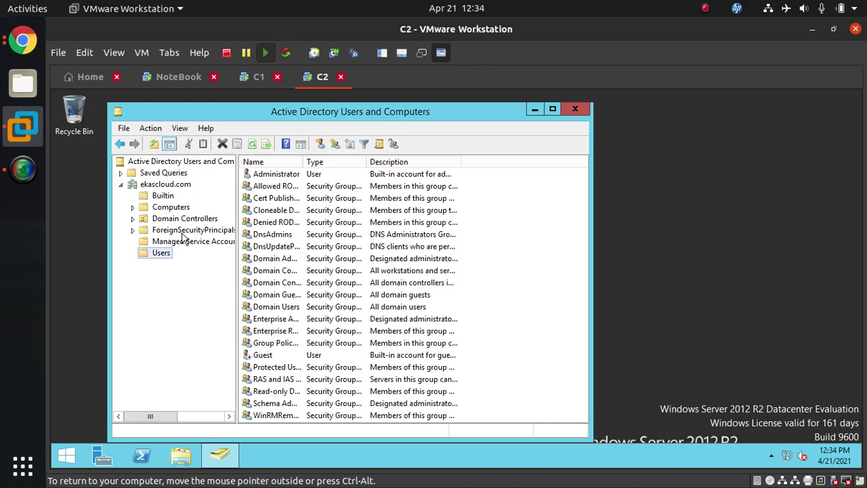
pyautogui.click(252, 145)
pyautogui.click(252, 145)
pyautogui.click(252, 145)
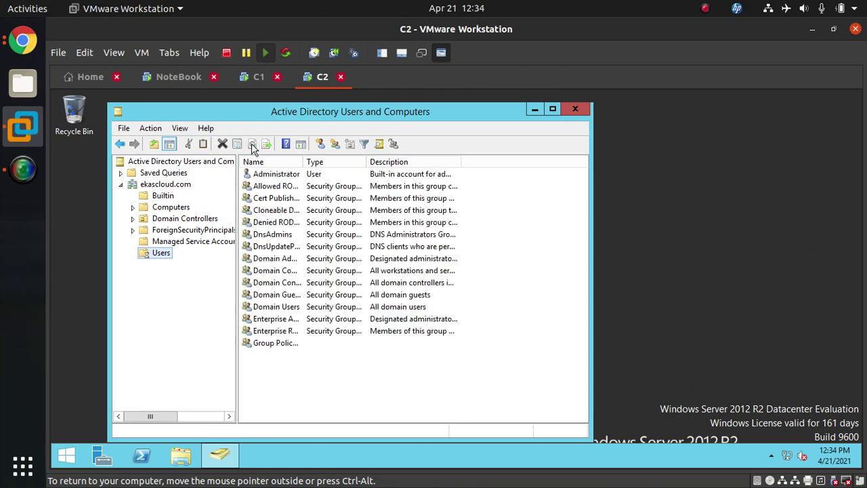
pyautogui.click(252, 145)
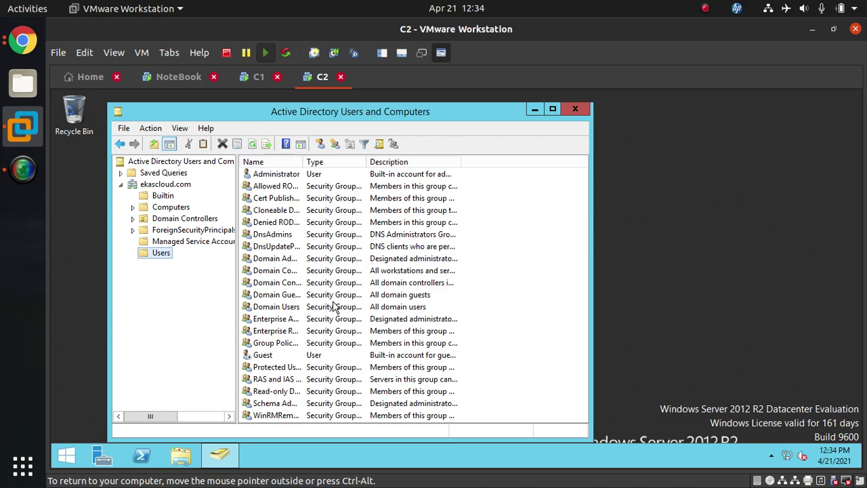
pyautogui.click(252, 145)
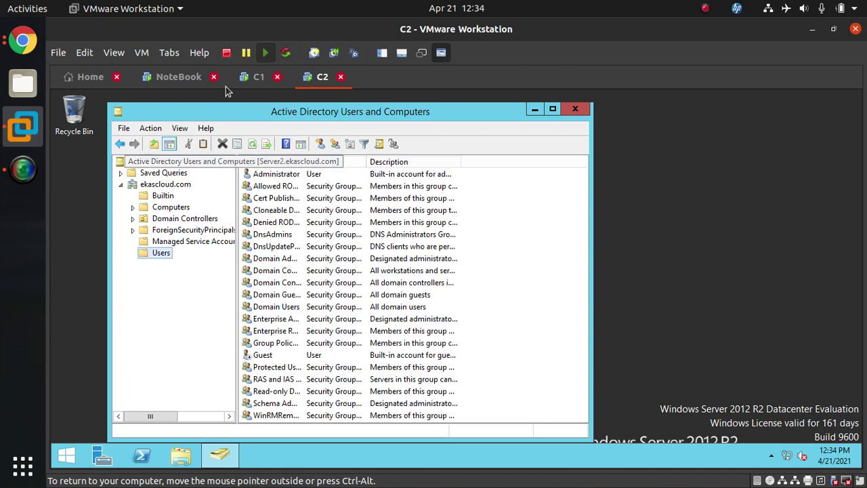
pyautogui.click(315, 343)
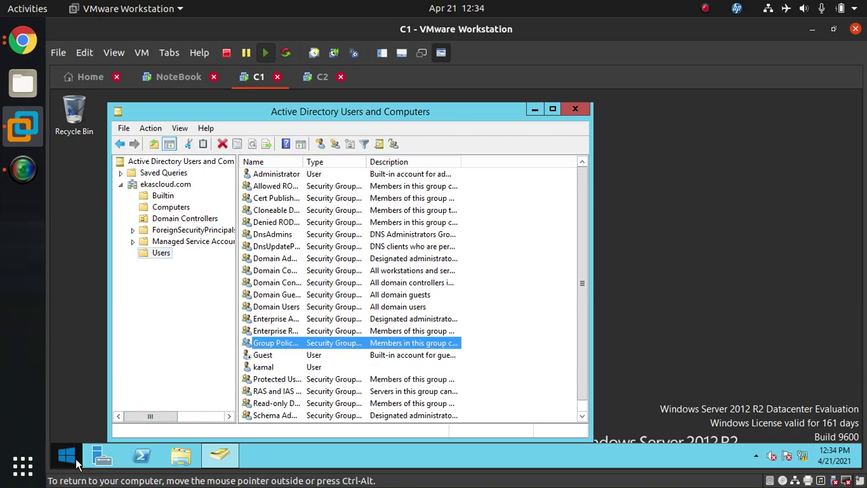
# On C1, run dssite.msc from the Run box to open Active Directory Sites and Services
pyautogui.press('super+r')
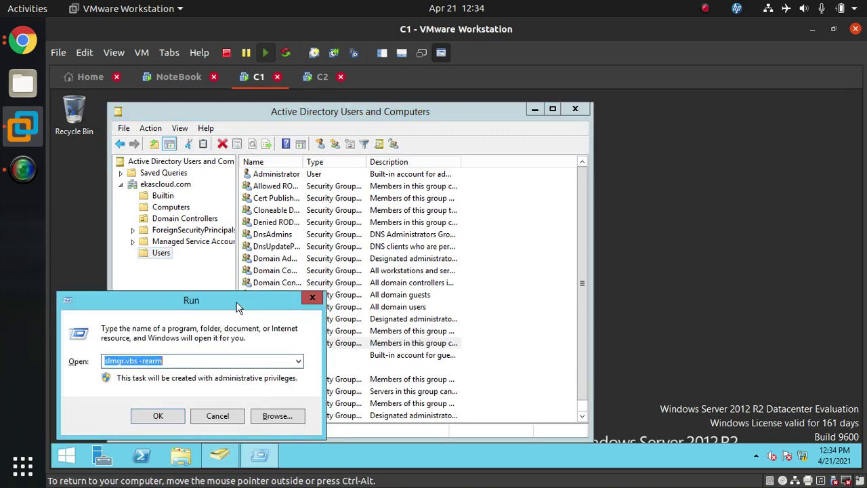
pyautogui.moveTo(237, 302); pyautogui.dragTo(349, 247)
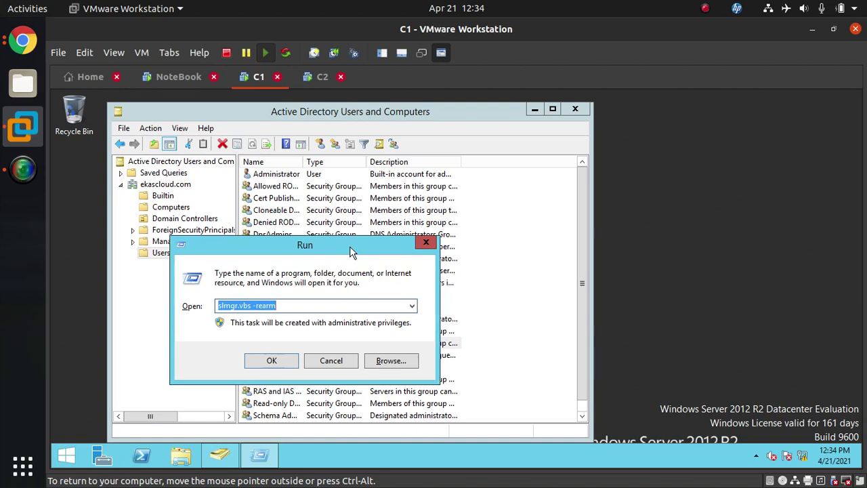
pyautogui.write('dssit')
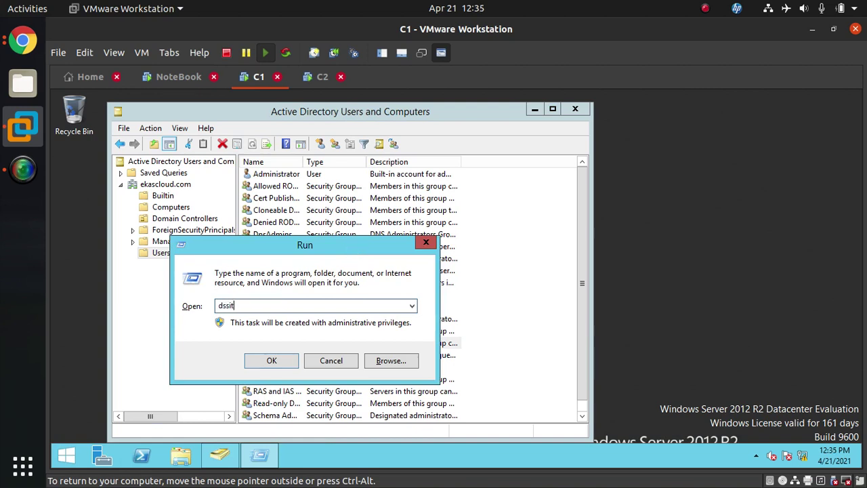
pyautogui.write('e.msc')
pyautogui.press('Return')
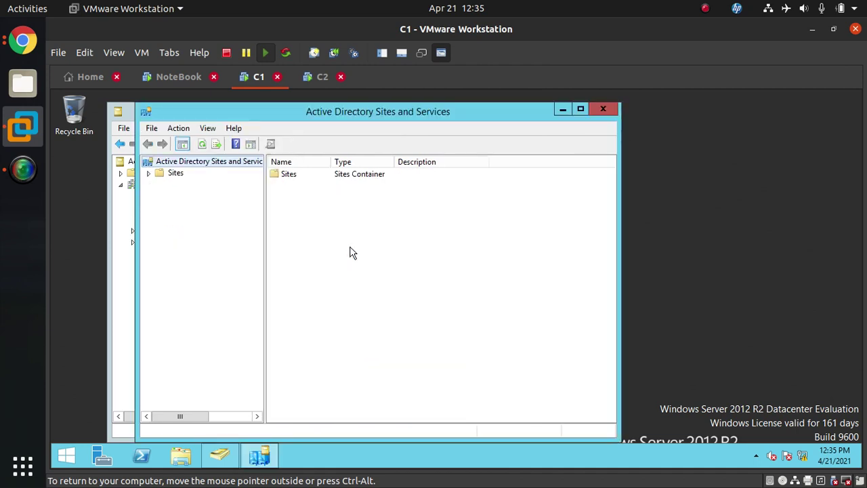
# Expand Sites > Default-First-Site-Name > Servers to show SERVER1 and SERVER2 with NTDS Settings
pyautogui.click(148, 173)
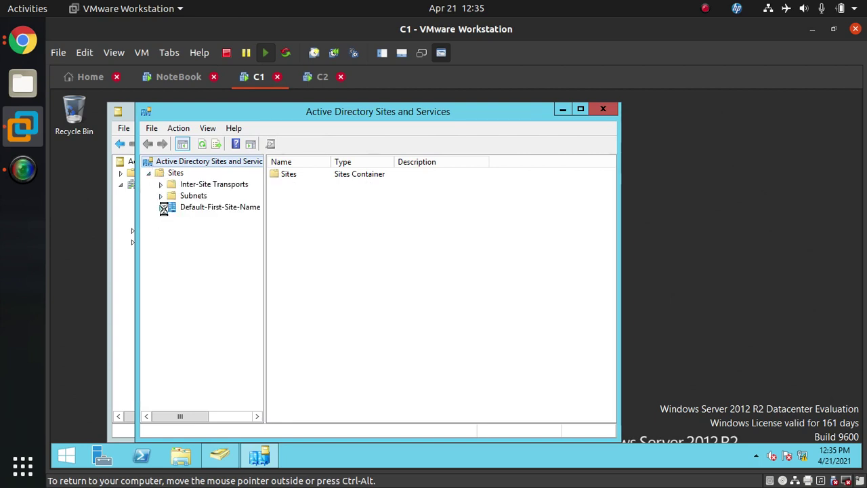
pyautogui.click(162, 208)
pyautogui.click(173, 220)
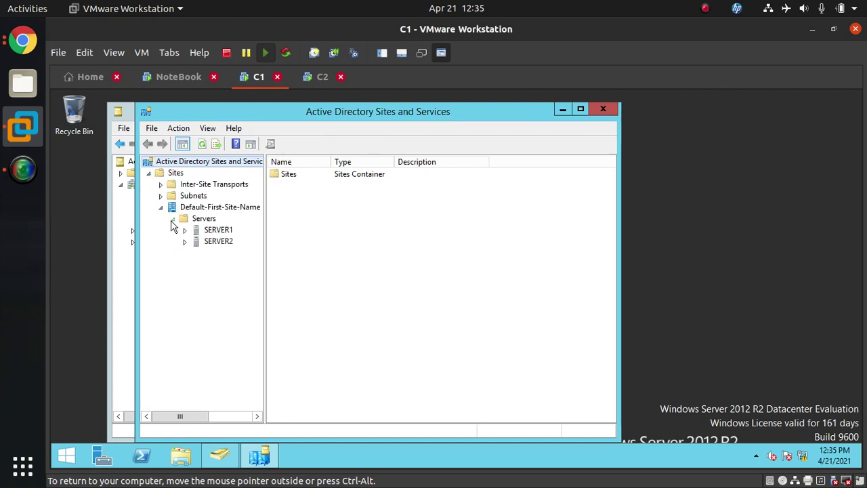
pyautogui.click(185, 231)
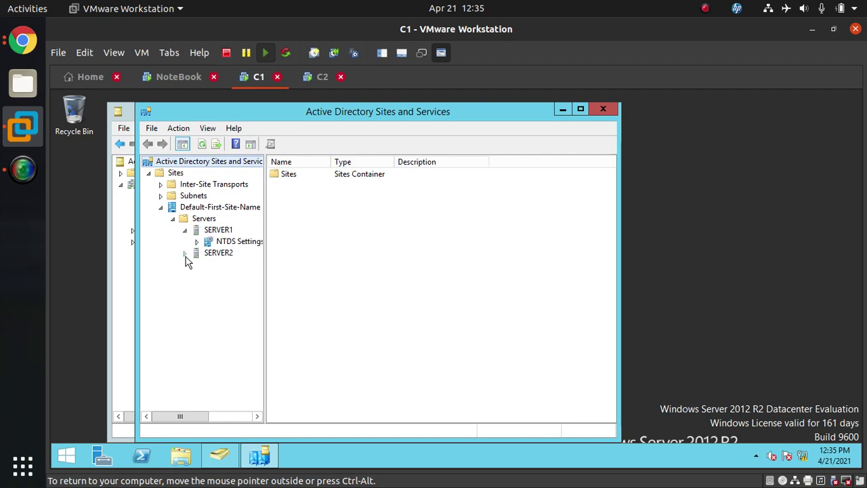
pyautogui.click(184, 254)
pyautogui.click(227, 242)
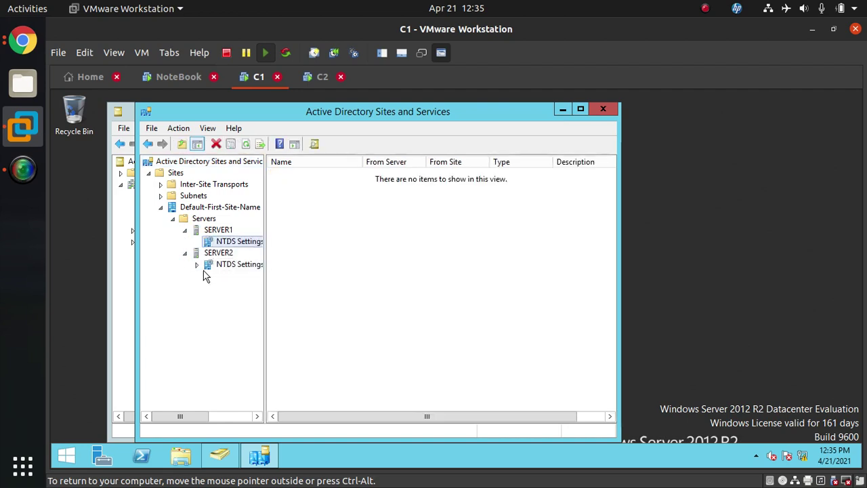
pyautogui.click(196, 264)
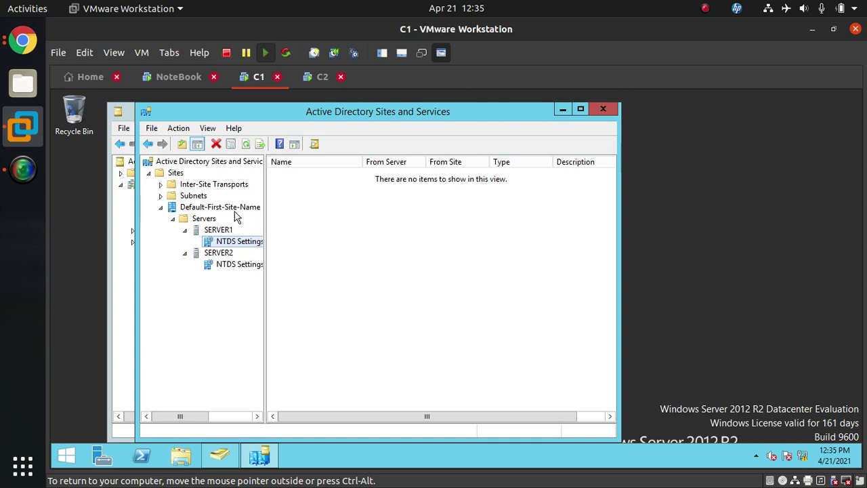
# Refresh SERVER1's and SERVER2's settings, review SERVER1's NTDS connections, then minimize Sites and Services
pyautogui.click(220, 231)
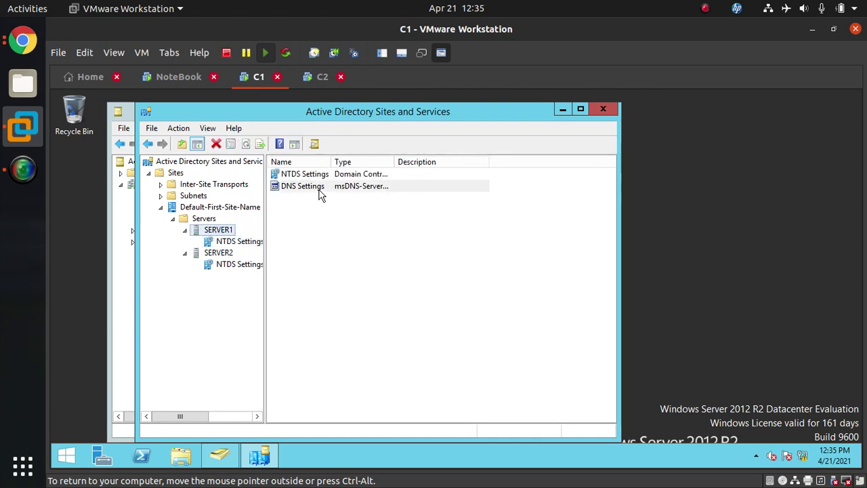
pyautogui.click(319, 189)
pyautogui.click(320, 174)
pyautogui.rightClick(321, 174)
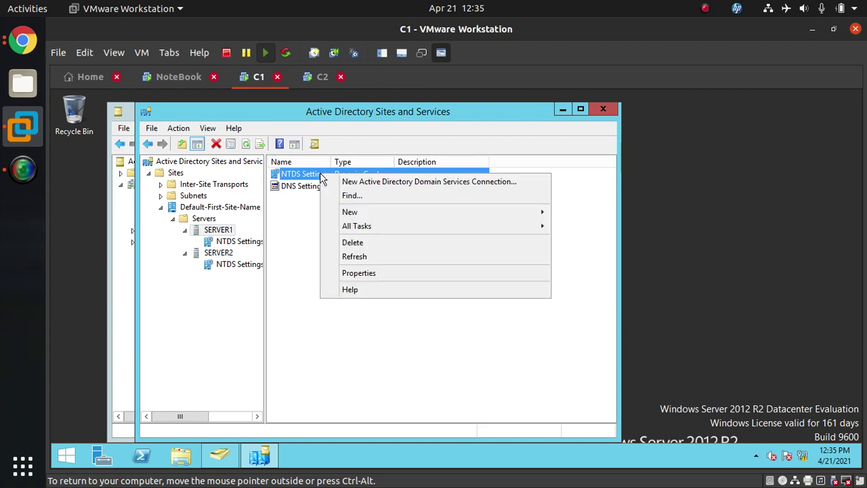
pyautogui.click(372, 257)
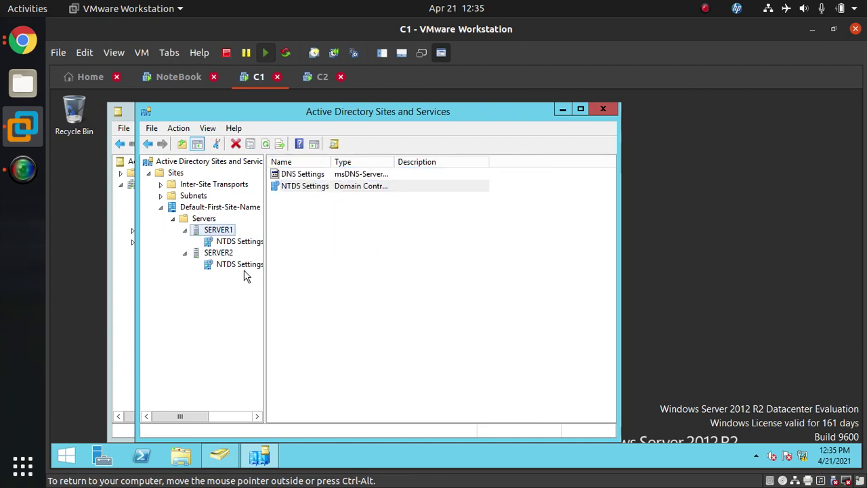
pyautogui.click(224, 253)
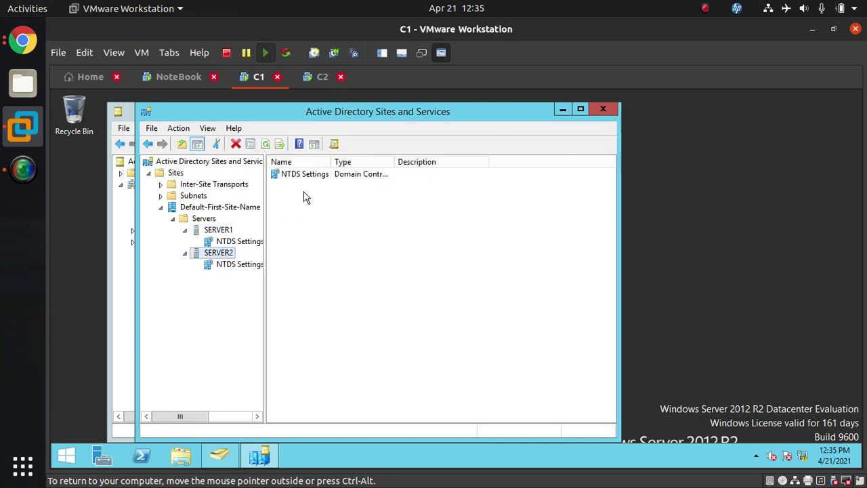
pyautogui.click(265, 144)
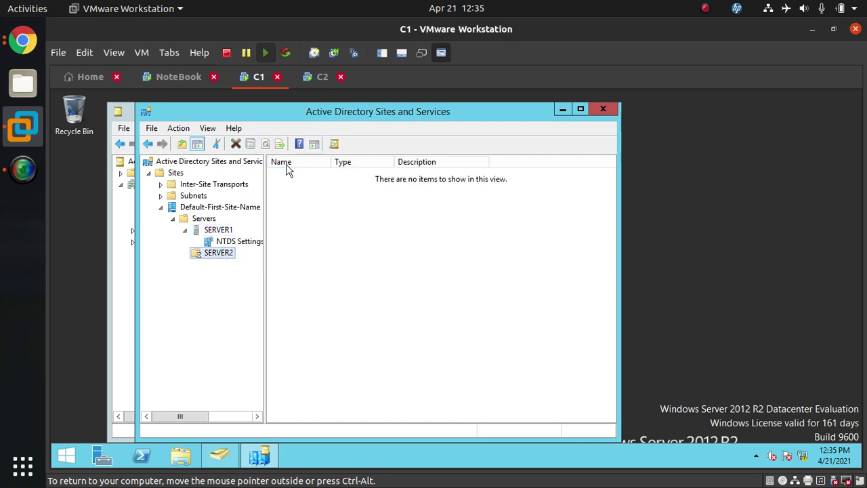
pyautogui.click(239, 241)
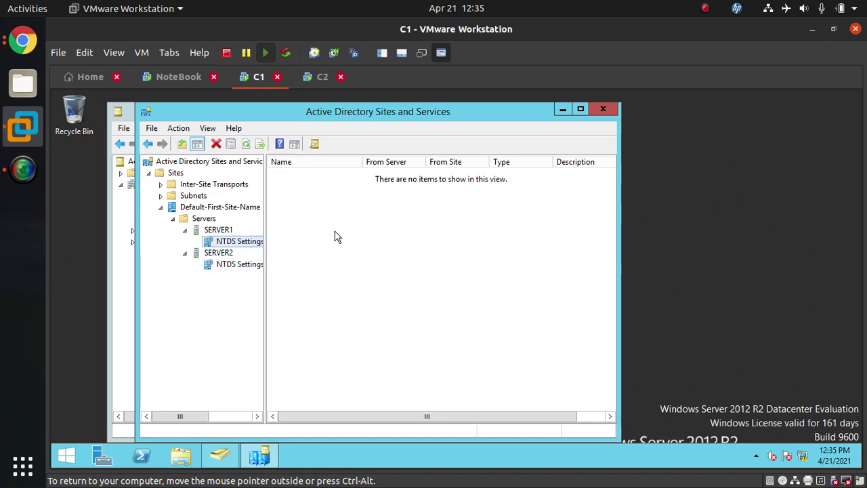
pyautogui.click(566, 110)
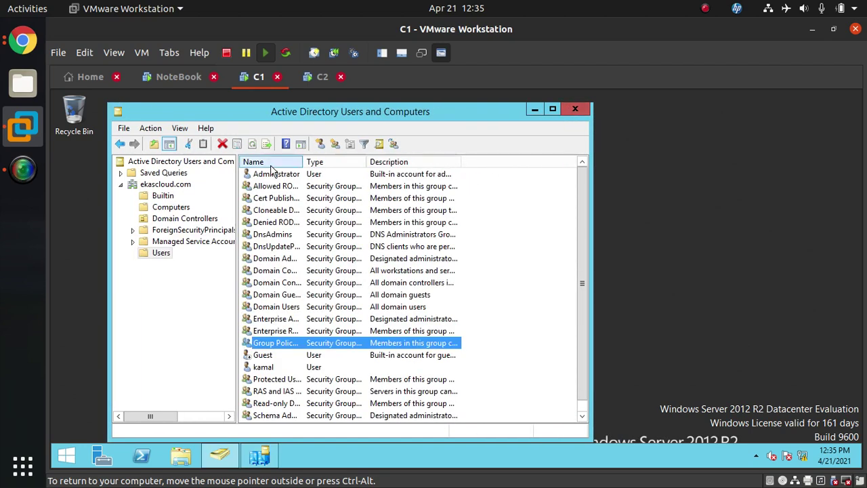
# Compare the new user account on C1 with the Users list on C2
pyautogui.click(317, 77)
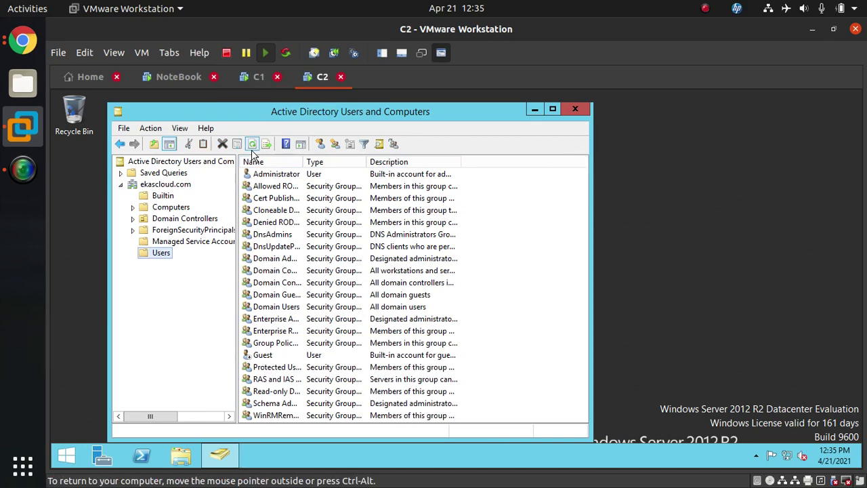
pyautogui.click(255, 77)
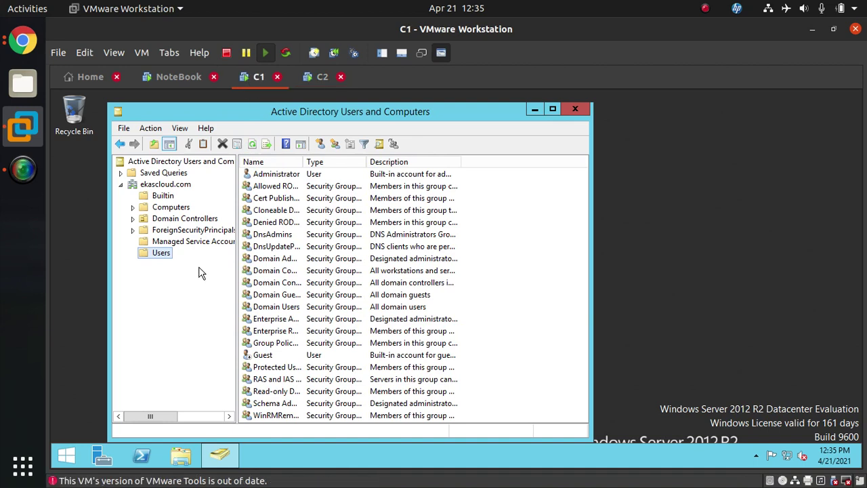
pyautogui.click(268, 370)
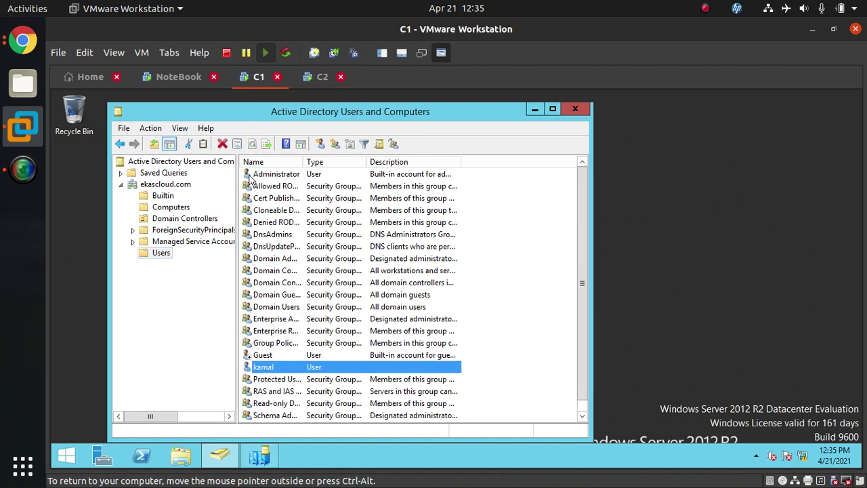
pyautogui.click(323, 79)
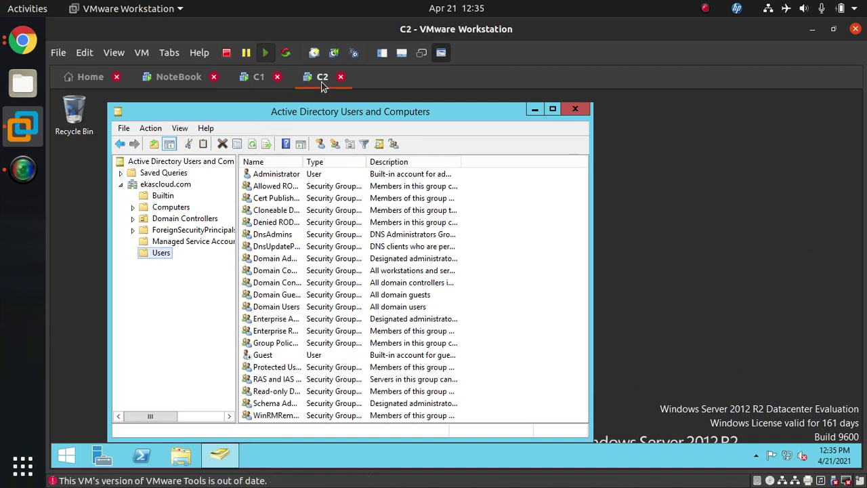
pyautogui.click(273, 366)
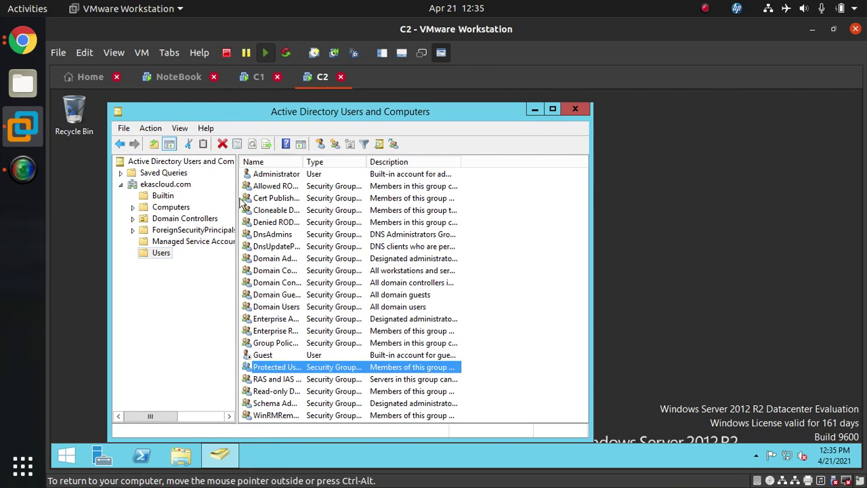
# On C2, cancel an accidental new group, refresh Builtin, and return to Users
pyautogui.click(161, 256)
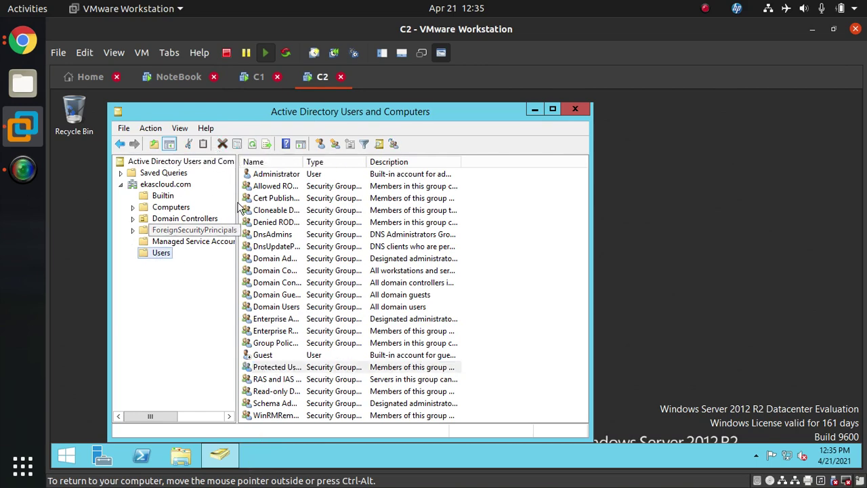
pyautogui.click(252, 144)
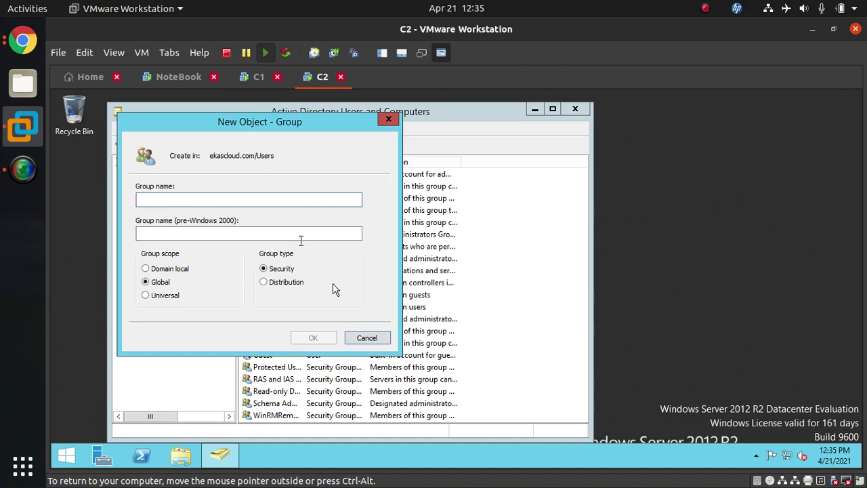
pyautogui.click(381, 337)
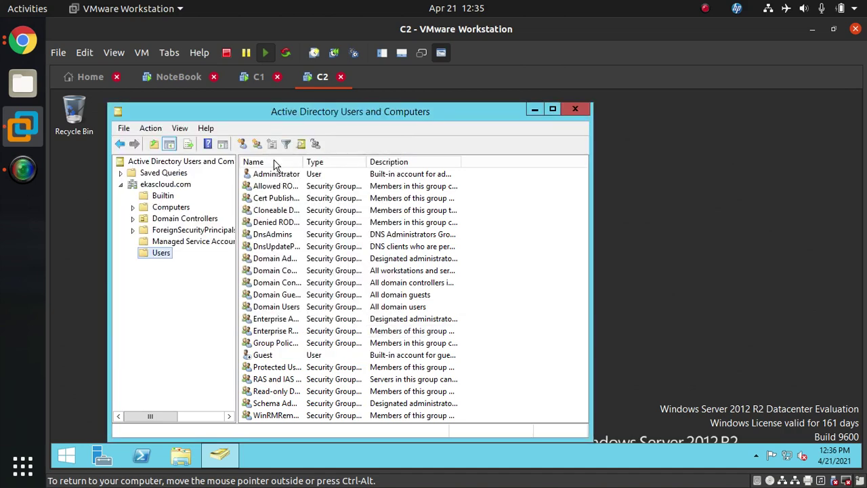
pyautogui.click(163, 196)
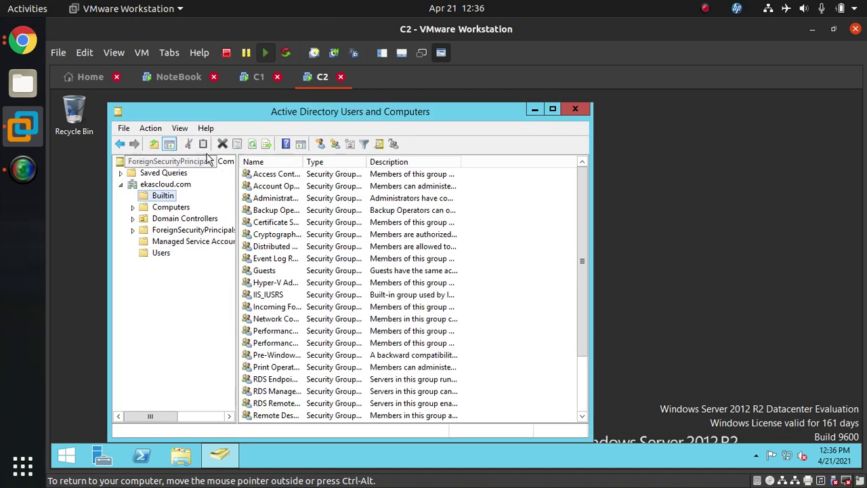
pyautogui.click(252, 145)
pyautogui.click(161, 254)
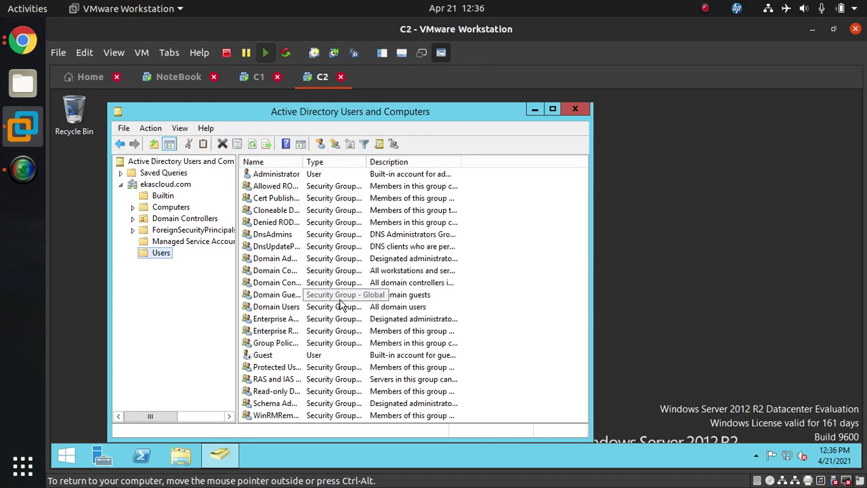
# Confirm the replicated user appears in C2's Users container, then return to C1
pyautogui.click(270, 367)
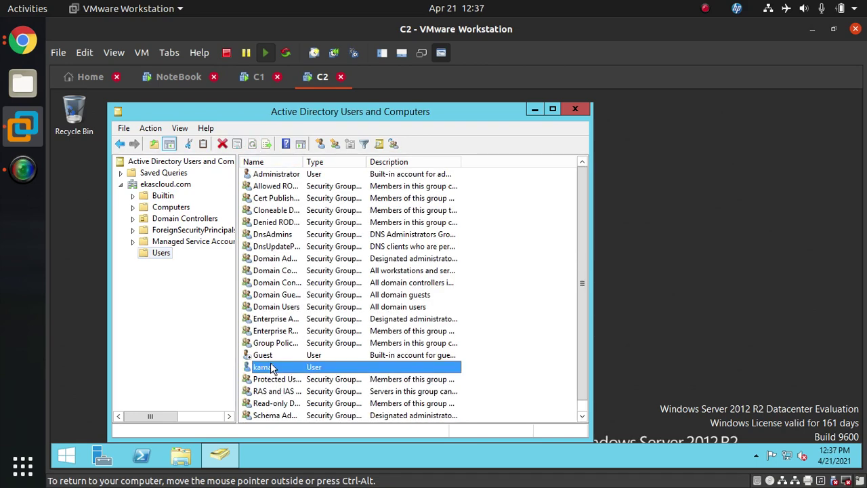
pyautogui.click(258, 77)
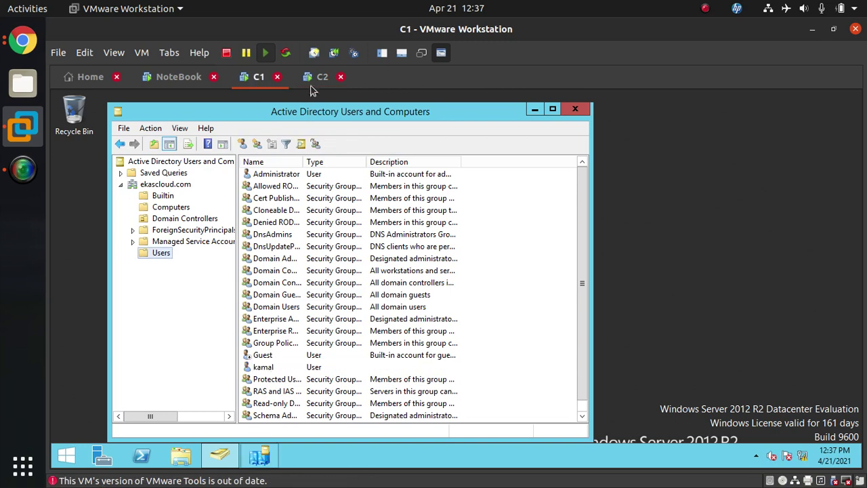
pyautogui.click(320, 77)
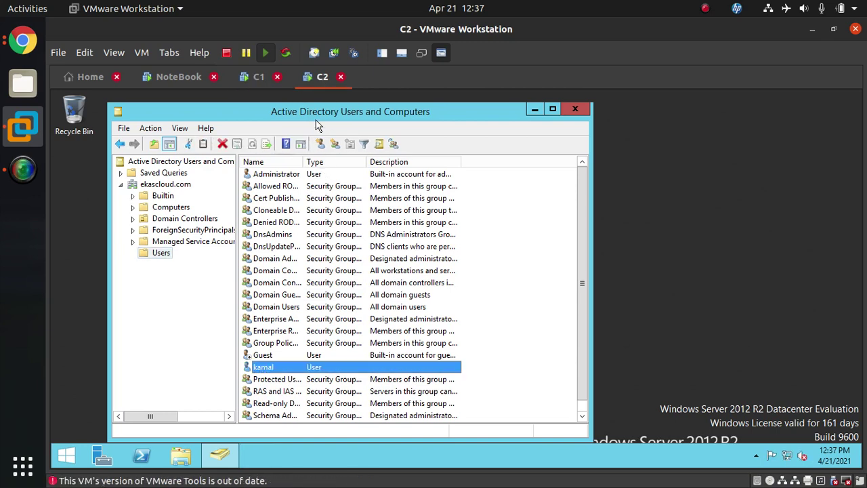
pyautogui.click(273, 379)
pyautogui.click(273, 369)
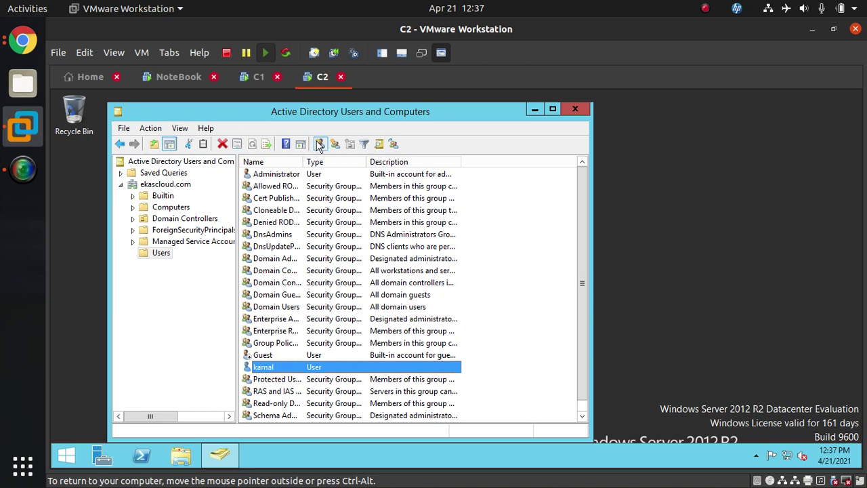
pyautogui.click(255, 79)
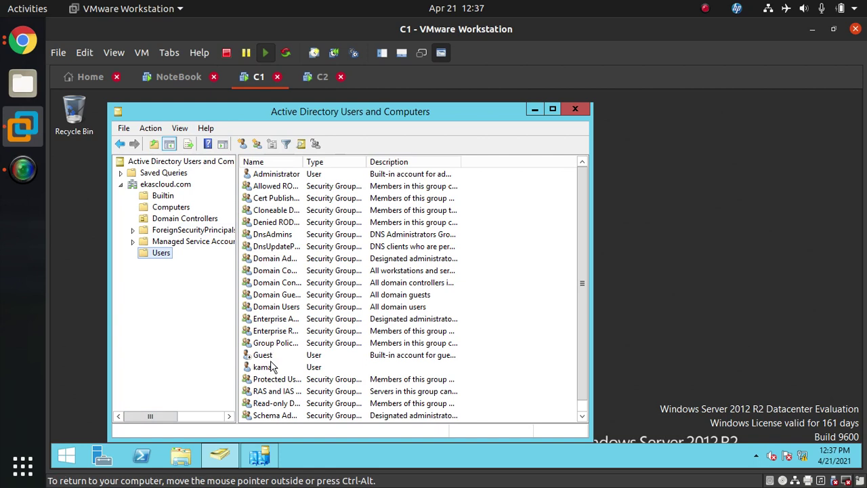
# On C1, run dnsmgmt.msc and expand SERVER1 in DNS Manager
pyautogui.press('super+r')
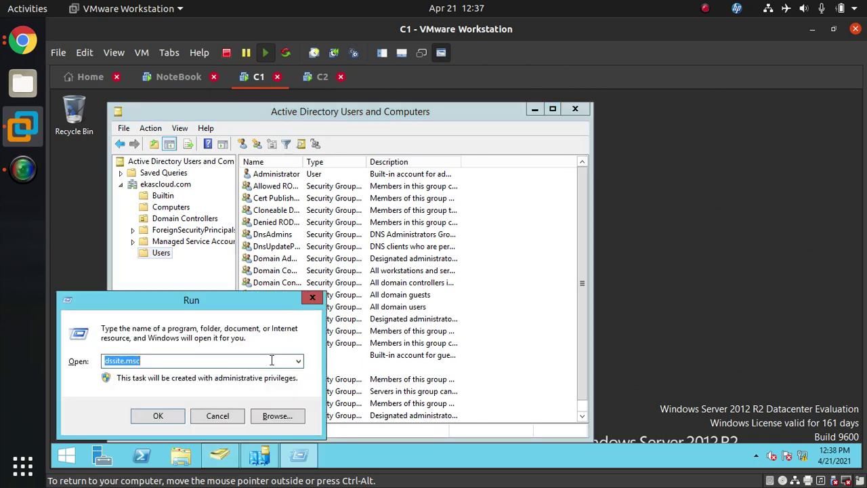
pyautogui.write('dnsmgm')
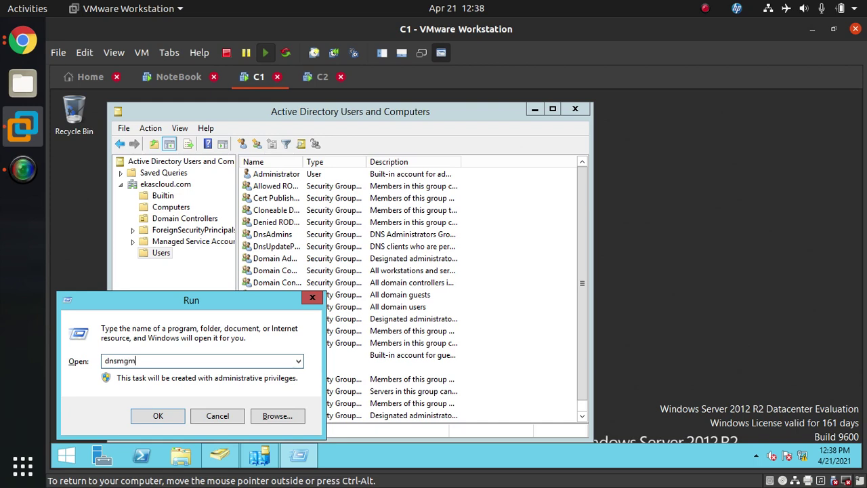
pyautogui.write('t.msc')
pyautogui.press('Return')
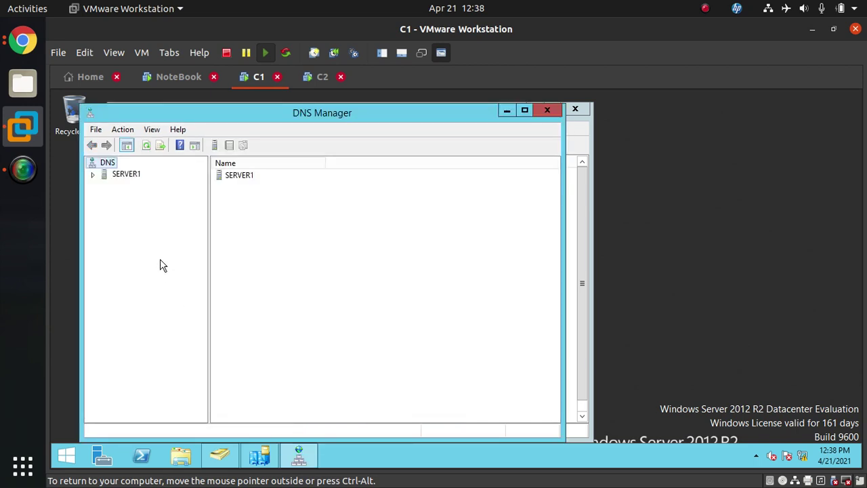
pyautogui.doubleClick(100, 176)
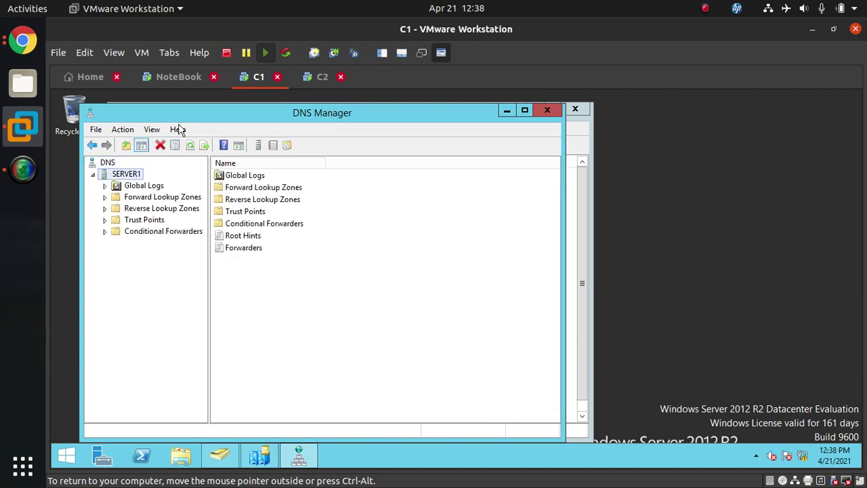
# On C2, launch DNS Manager from the Run box to list SERVER2
pyautogui.click(322, 78)
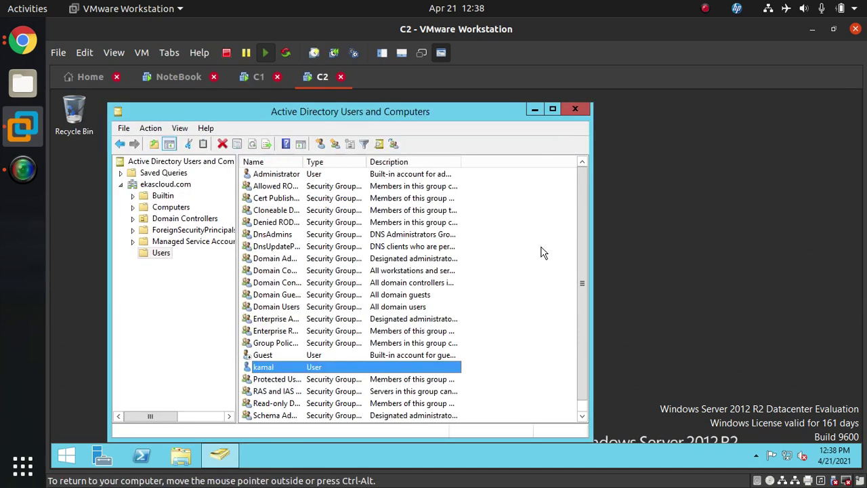
pyautogui.press('super+r')
pyautogui.write('dns')
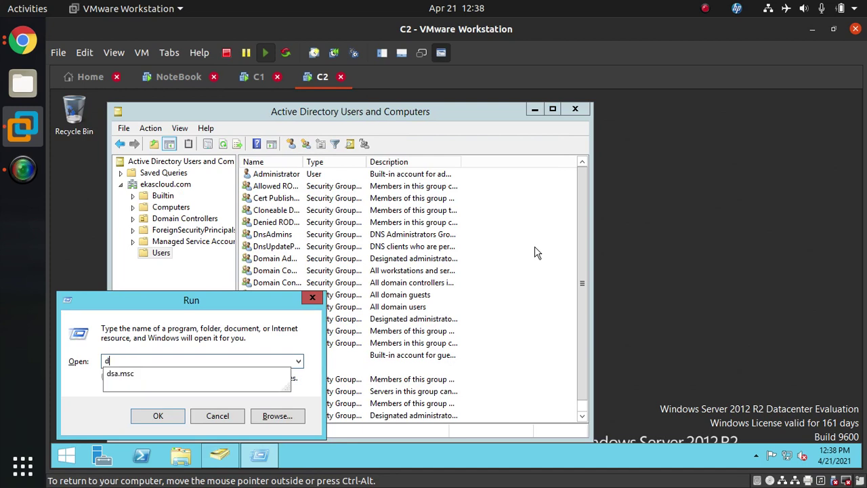
pyautogui.press('Return')
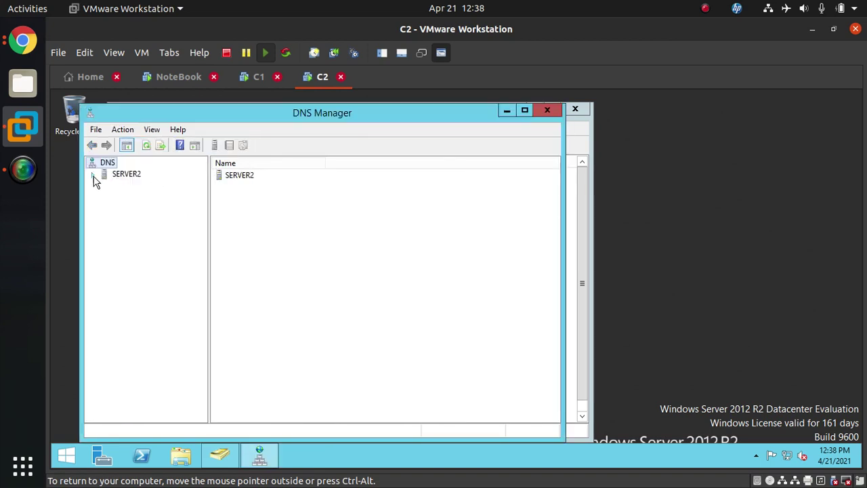
# On C2, open the ekascloud.com zone and check the server1 and server2 (172.30.0.20, 192.168.1.8) host records
pyautogui.click(94, 175)
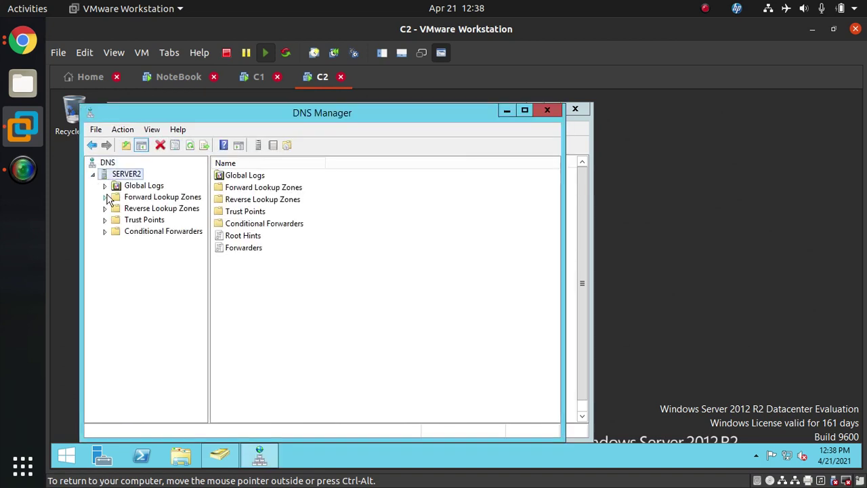
pyautogui.click(106, 197)
pyautogui.doubleClick(122, 220)
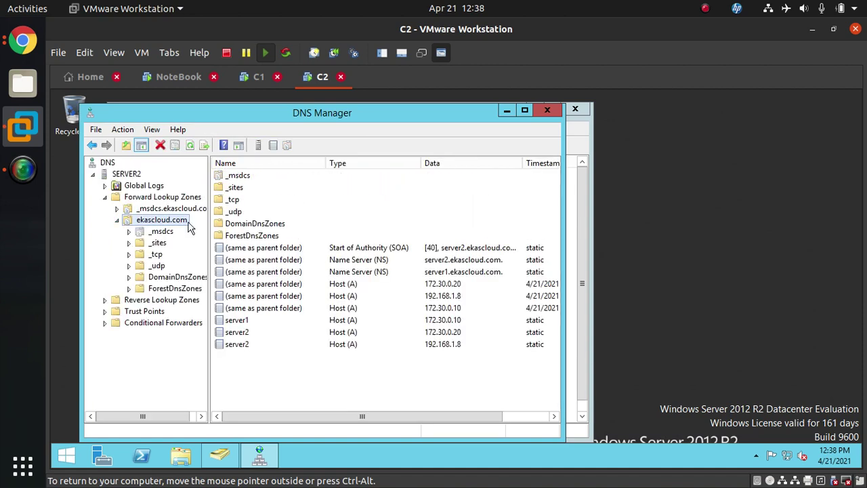
pyautogui.click(245, 323)
pyautogui.click(245, 333)
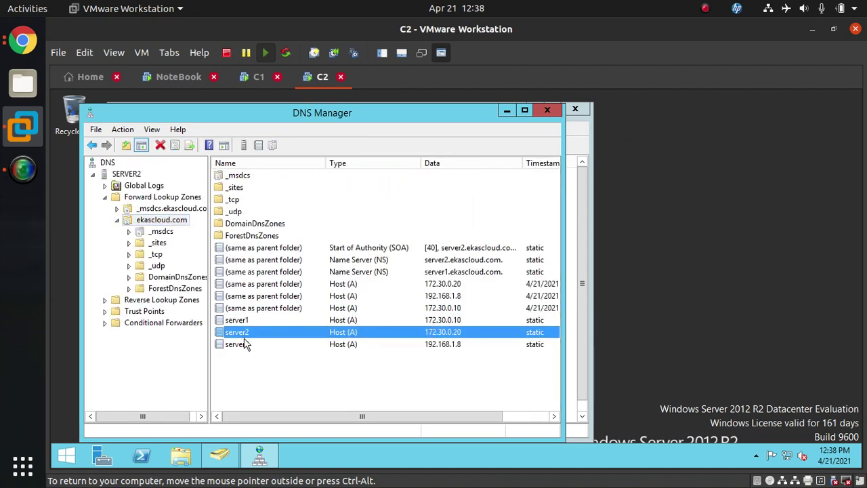
pyautogui.click(245, 345)
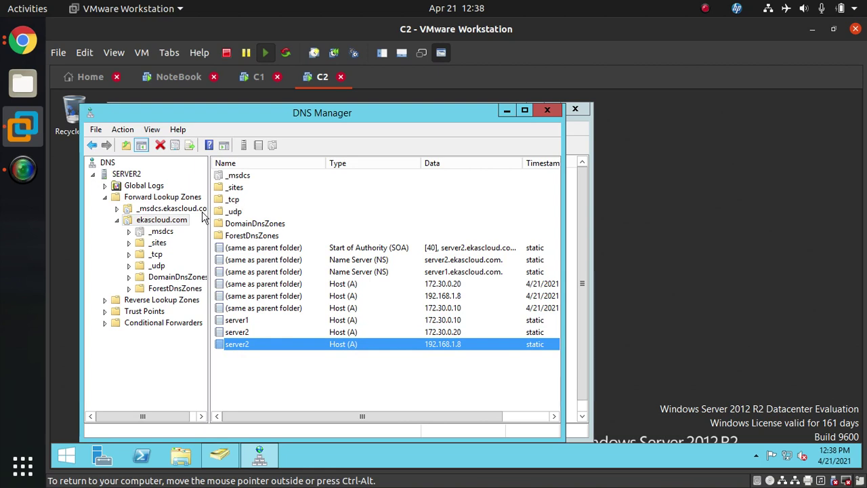
# Inspect the _gc SRV records under _sites > _tcp on C2, then expand C1's Forward Lookup Zones
pyautogui.click(159, 232)
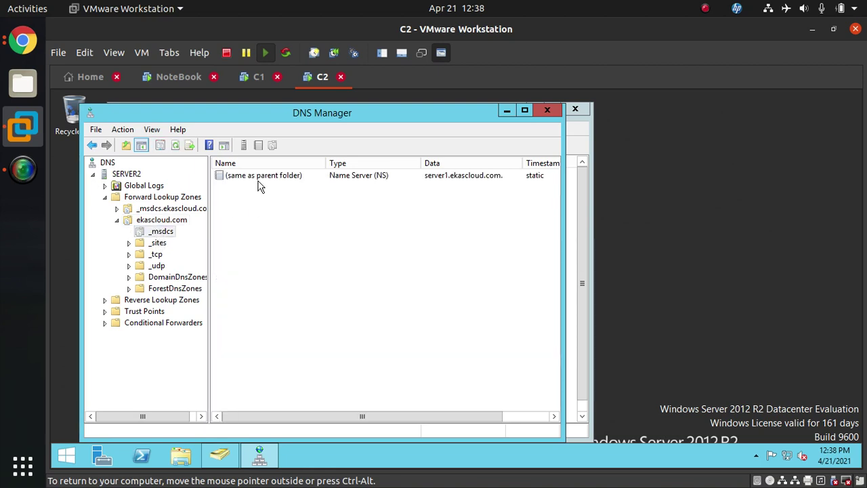
pyautogui.doubleClick(158, 243)
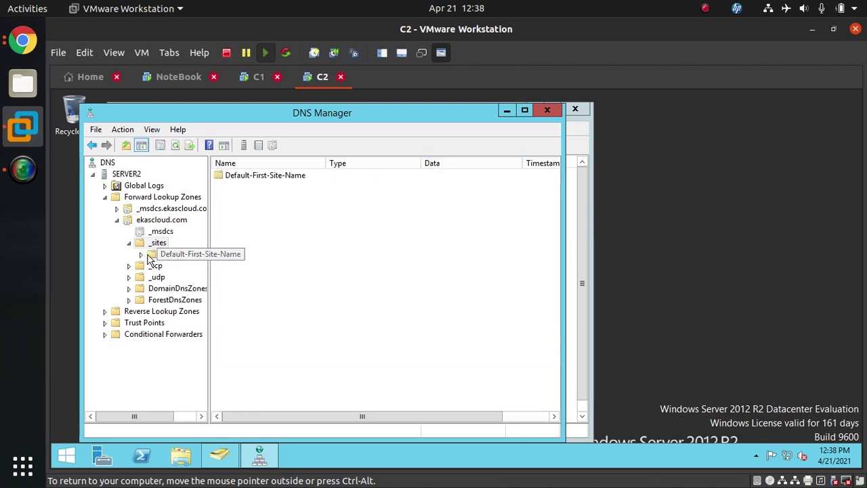
pyautogui.click(156, 267)
pyautogui.click(238, 178)
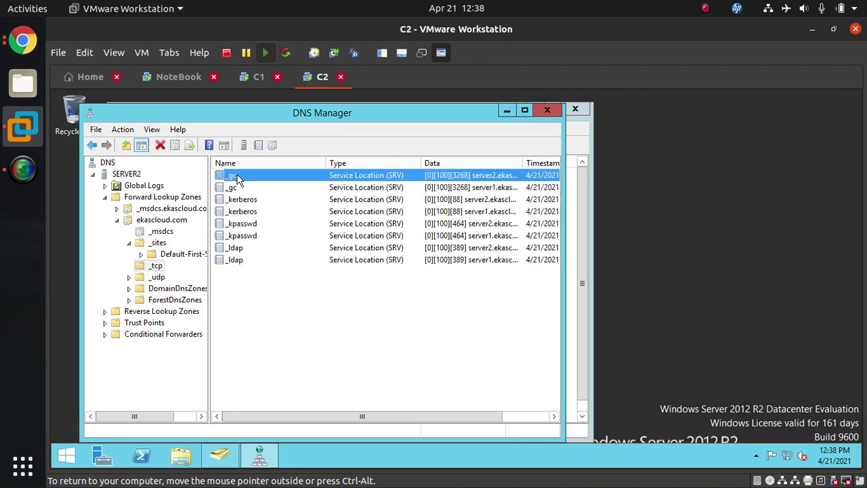
pyautogui.click(240, 189)
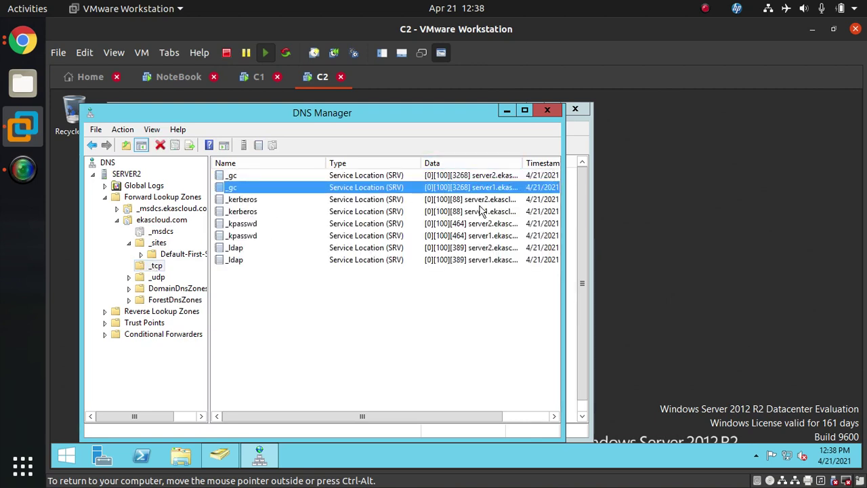
pyautogui.click(252, 79)
pyautogui.doubleClick(116, 198)
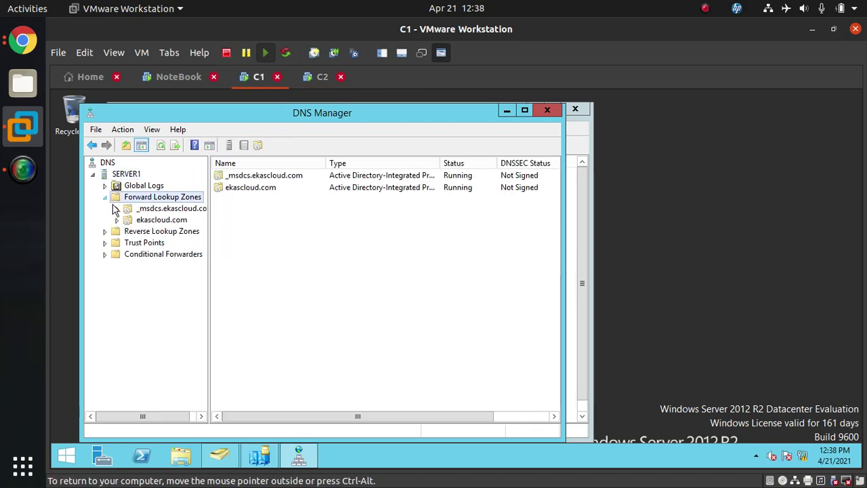
# On C1, expand _msdcs.ekascloud.com > dc > _tcp and check the _sites, domains and pdc folders
pyautogui.doubleClick(116, 209)
pyautogui.doubleClick(153, 221)
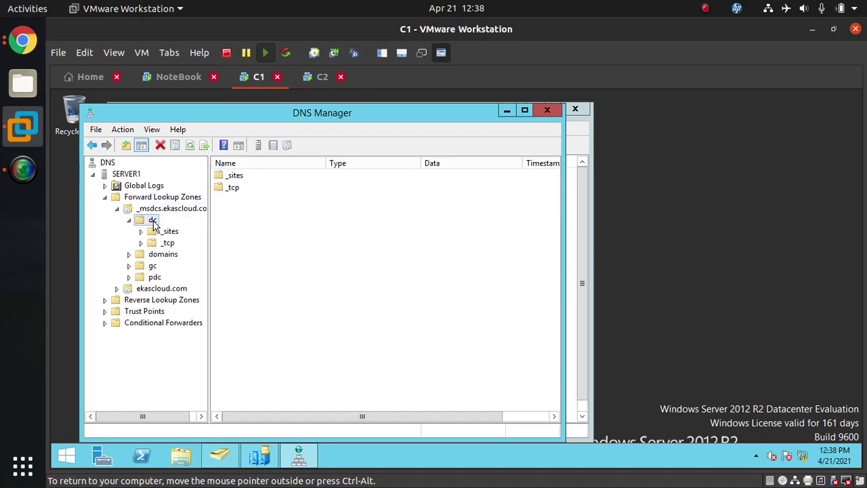
pyautogui.doubleClick(234, 187)
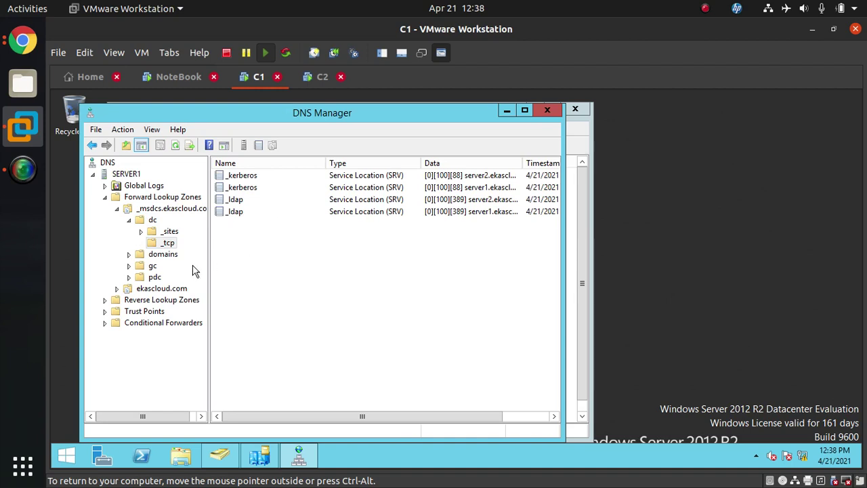
pyautogui.click(154, 222)
pyautogui.click(166, 232)
pyautogui.click(170, 209)
pyautogui.click(168, 232)
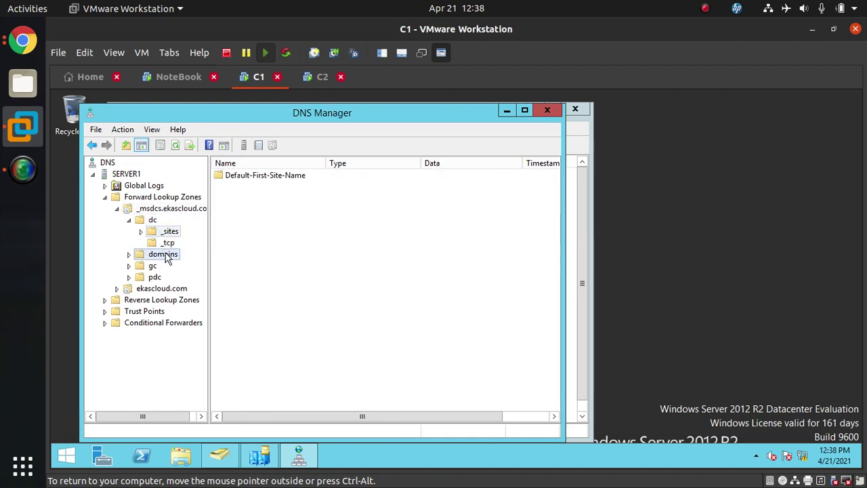
pyautogui.click(165, 255)
pyautogui.click(153, 275)
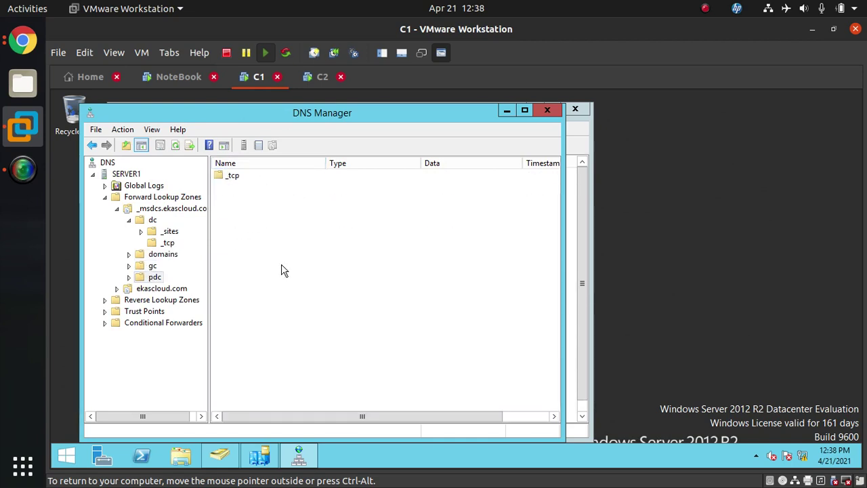
# View the ekascloud.com site diagram with the India, US and UK sites on the NoteBook machine
pyautogui.click(171, 78)
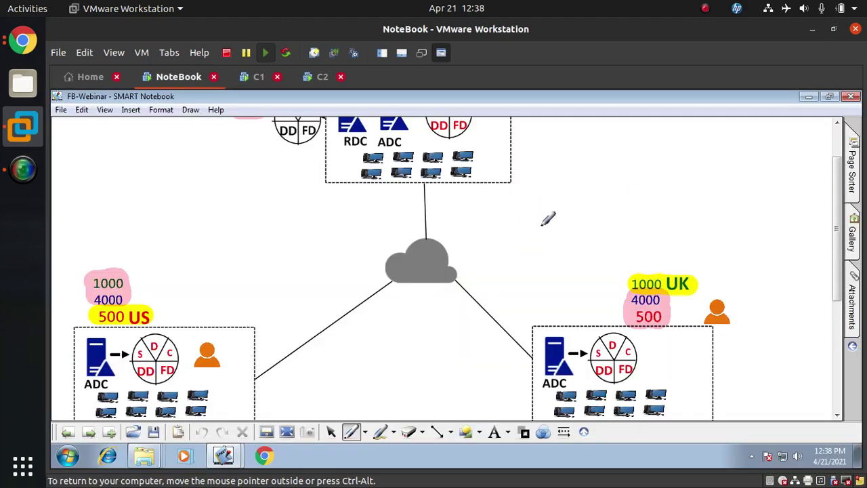
pyautogui.scroll(2, 546, 223)
pyautogui.scroll(-6, 545, 227)
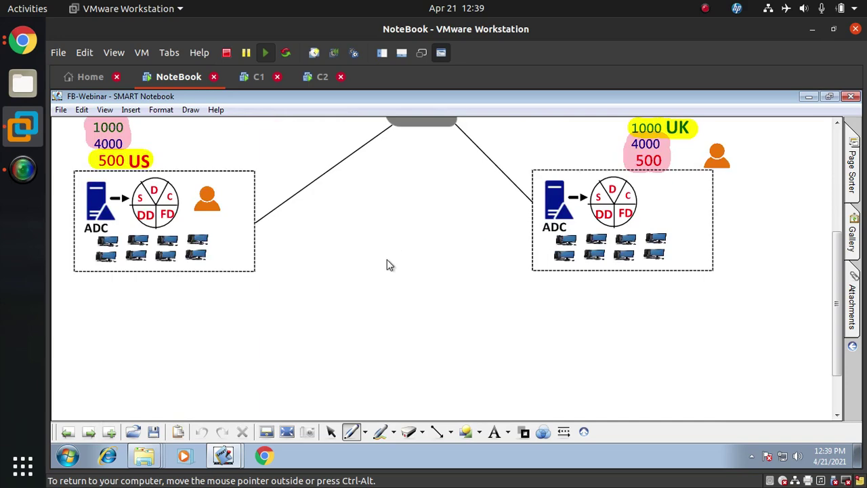
pyautogui.scroll(5, 388, 264)
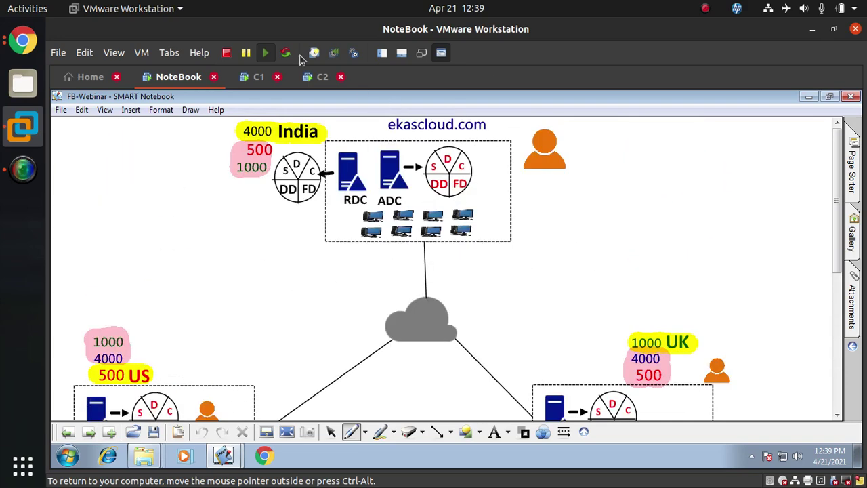